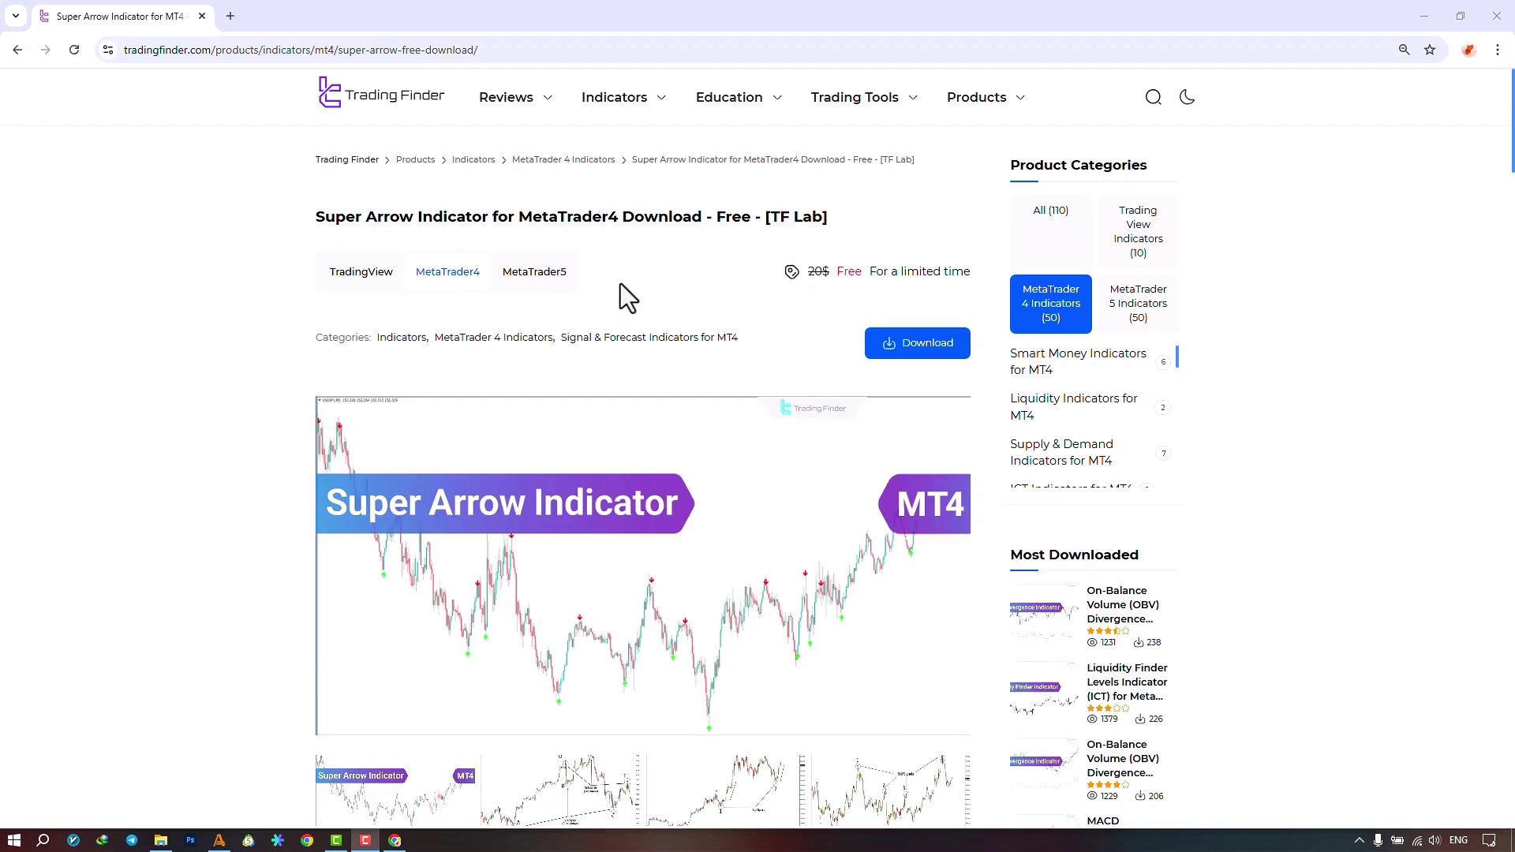
# Step: Attach Super Arrow MT4 from the Navigator to the S&P500 H1 chart, allowing DLL imports
pyautogui.scroll(-5, 621, 284)
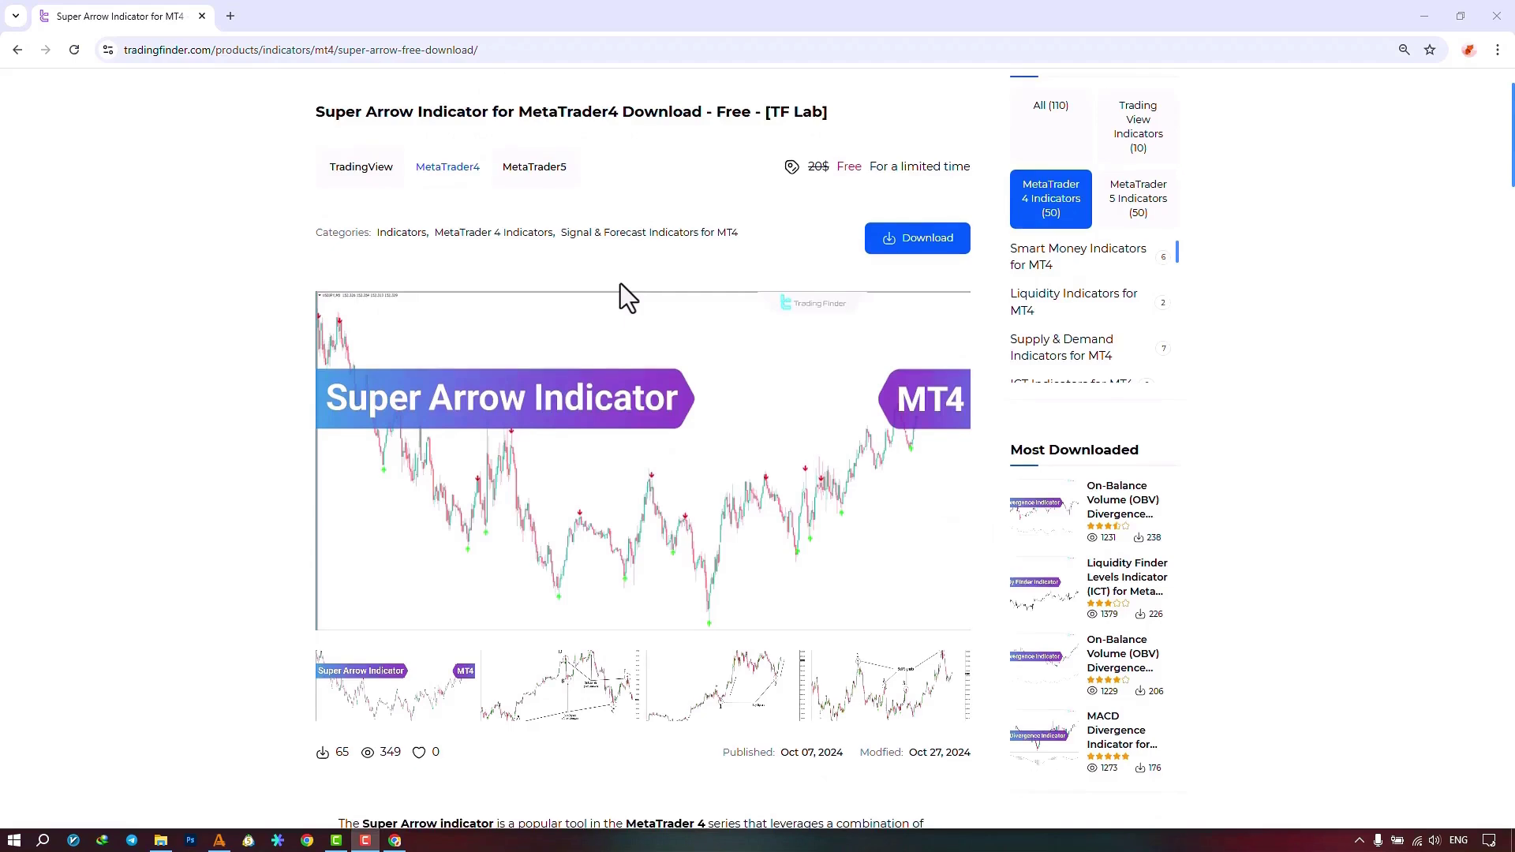
pyautogui.scroll(-5, 621, 285)
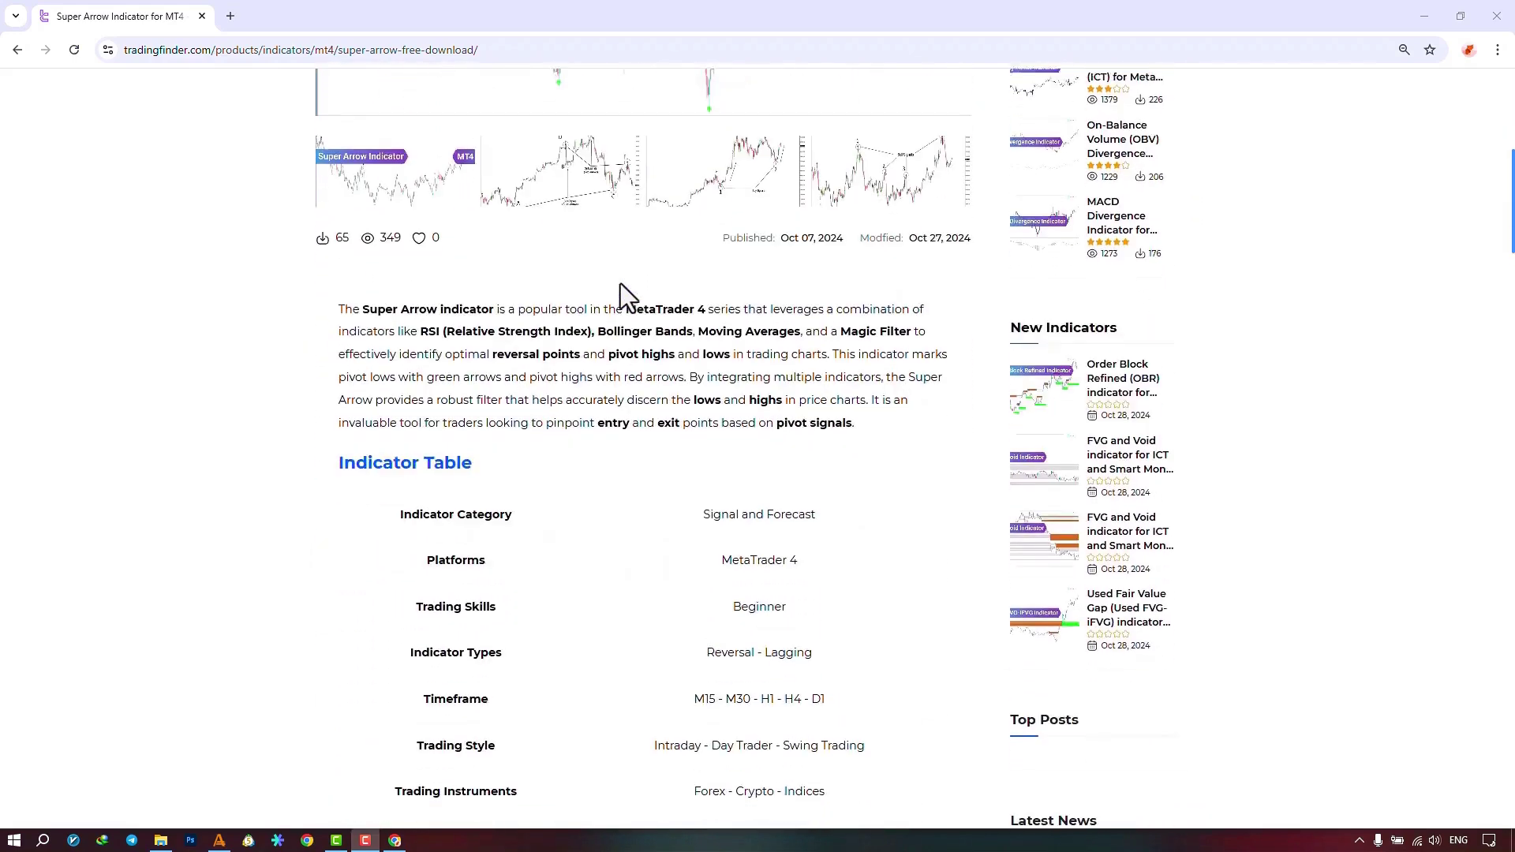
pyautogui.scroll(-4, 620, 282)
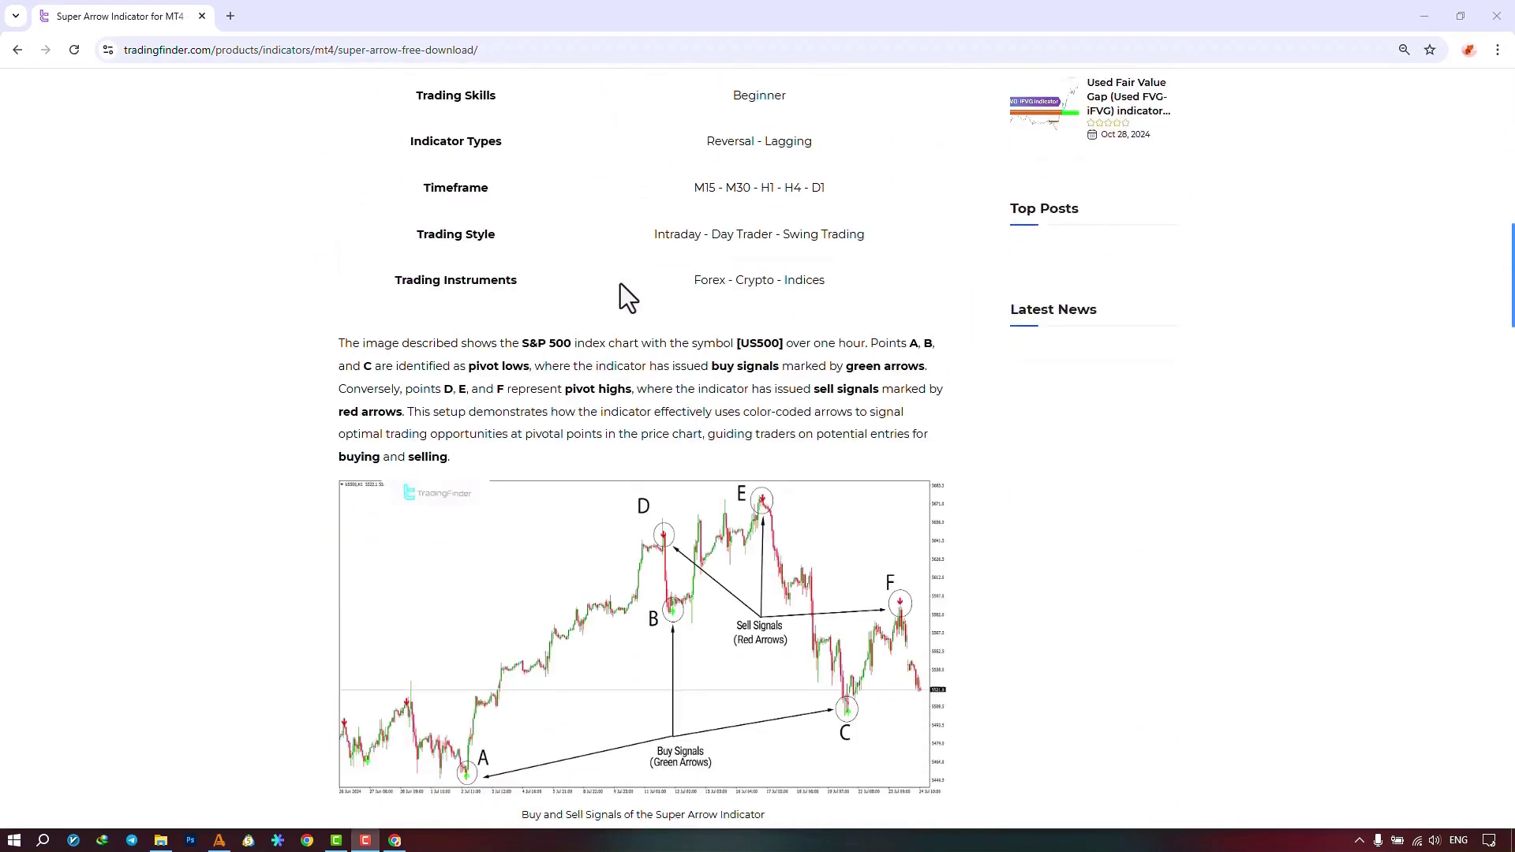
pyautogui.scroll(3, 620, 283)
pyautogui.scroll(7, 620, 283)
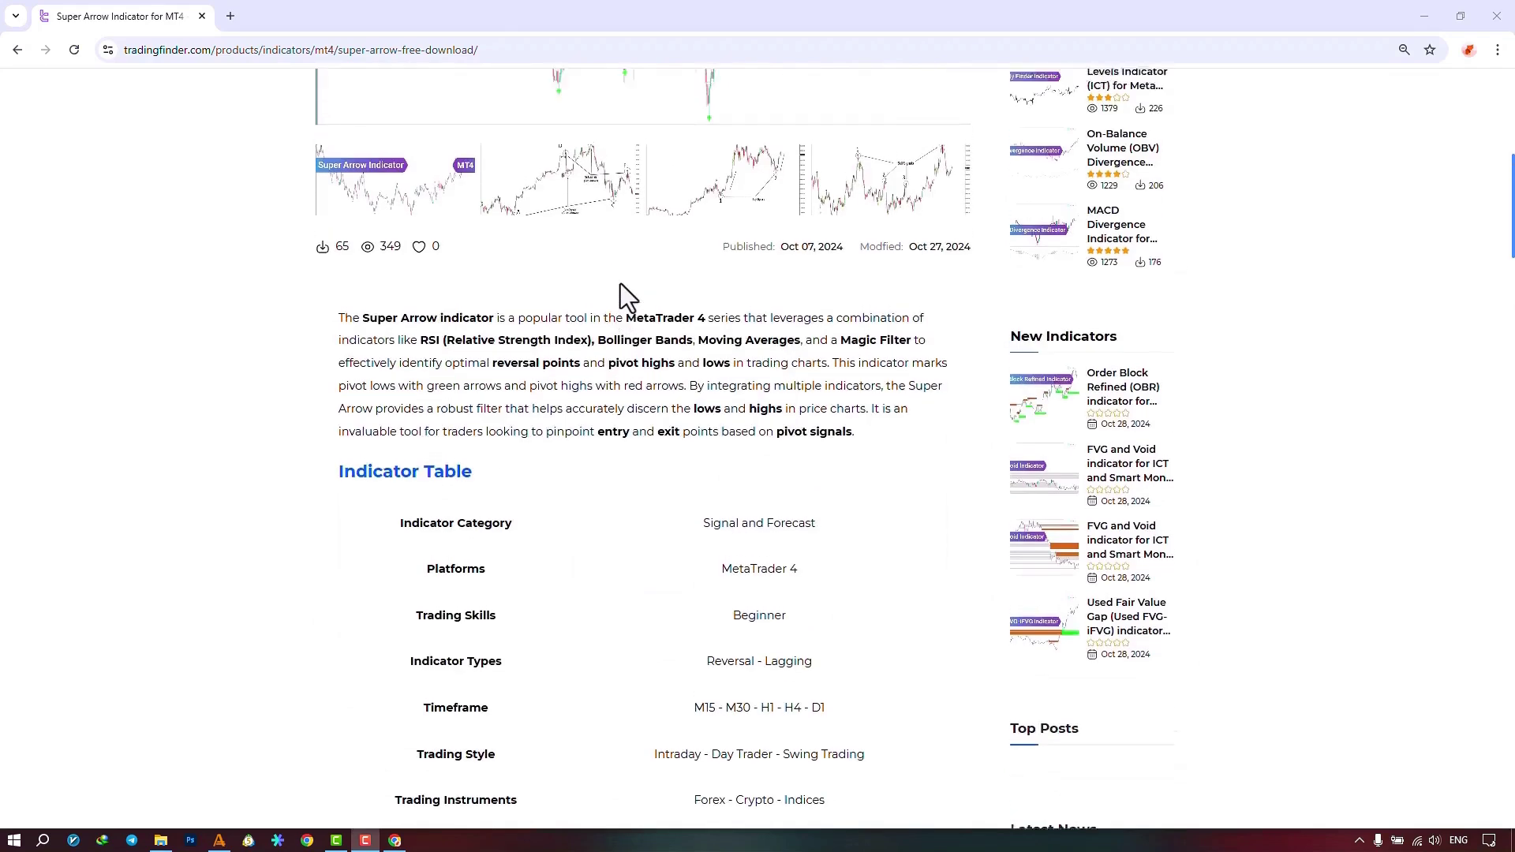
pyautogui.scroll(4, 620, 284)
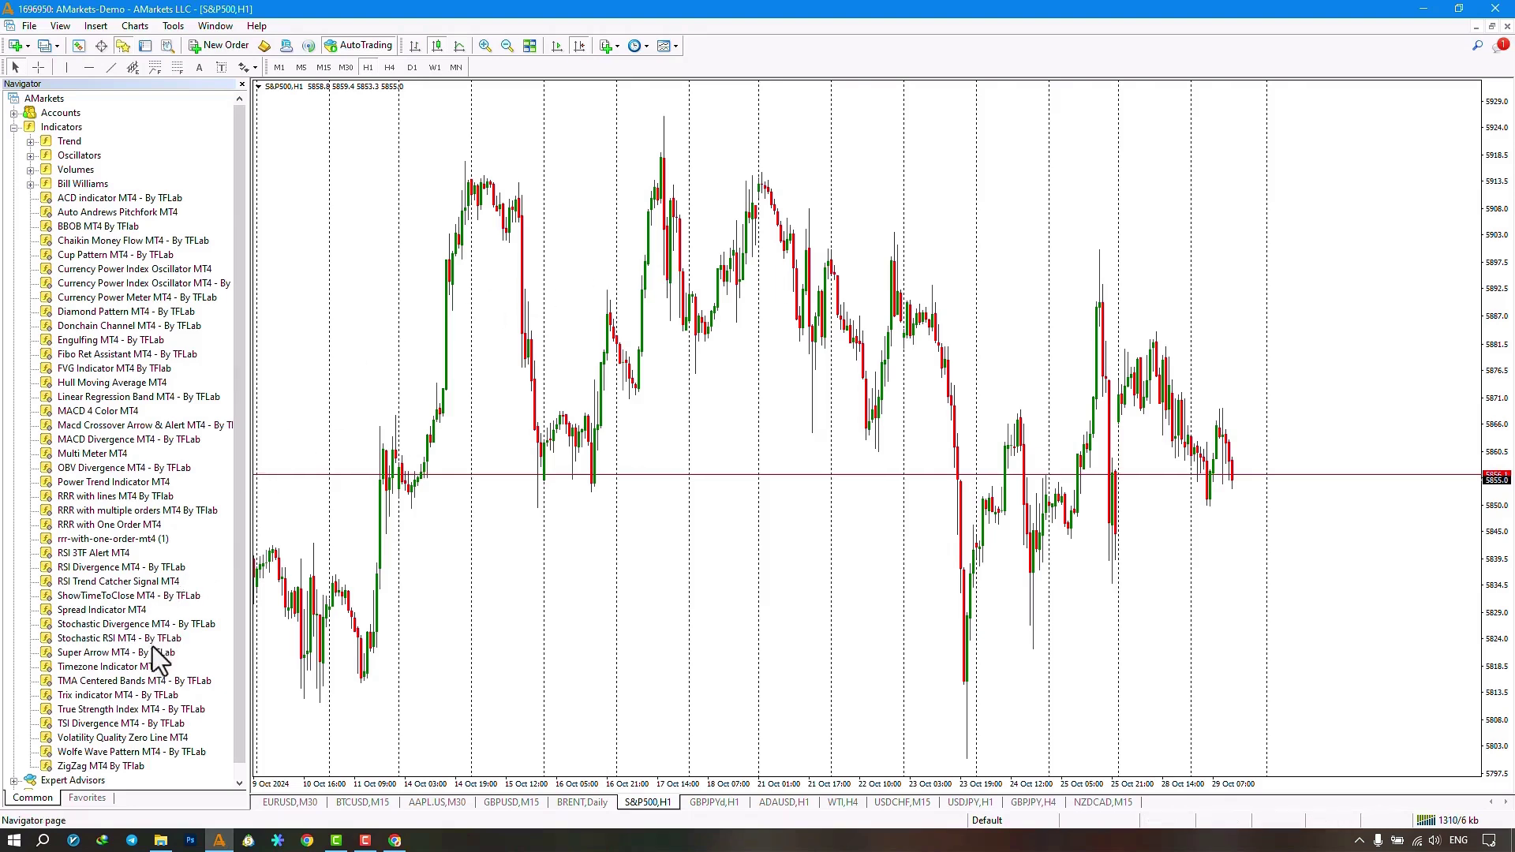
pyautogui.moveTo(158, 659); pyautogui.dragTo(553, 483)
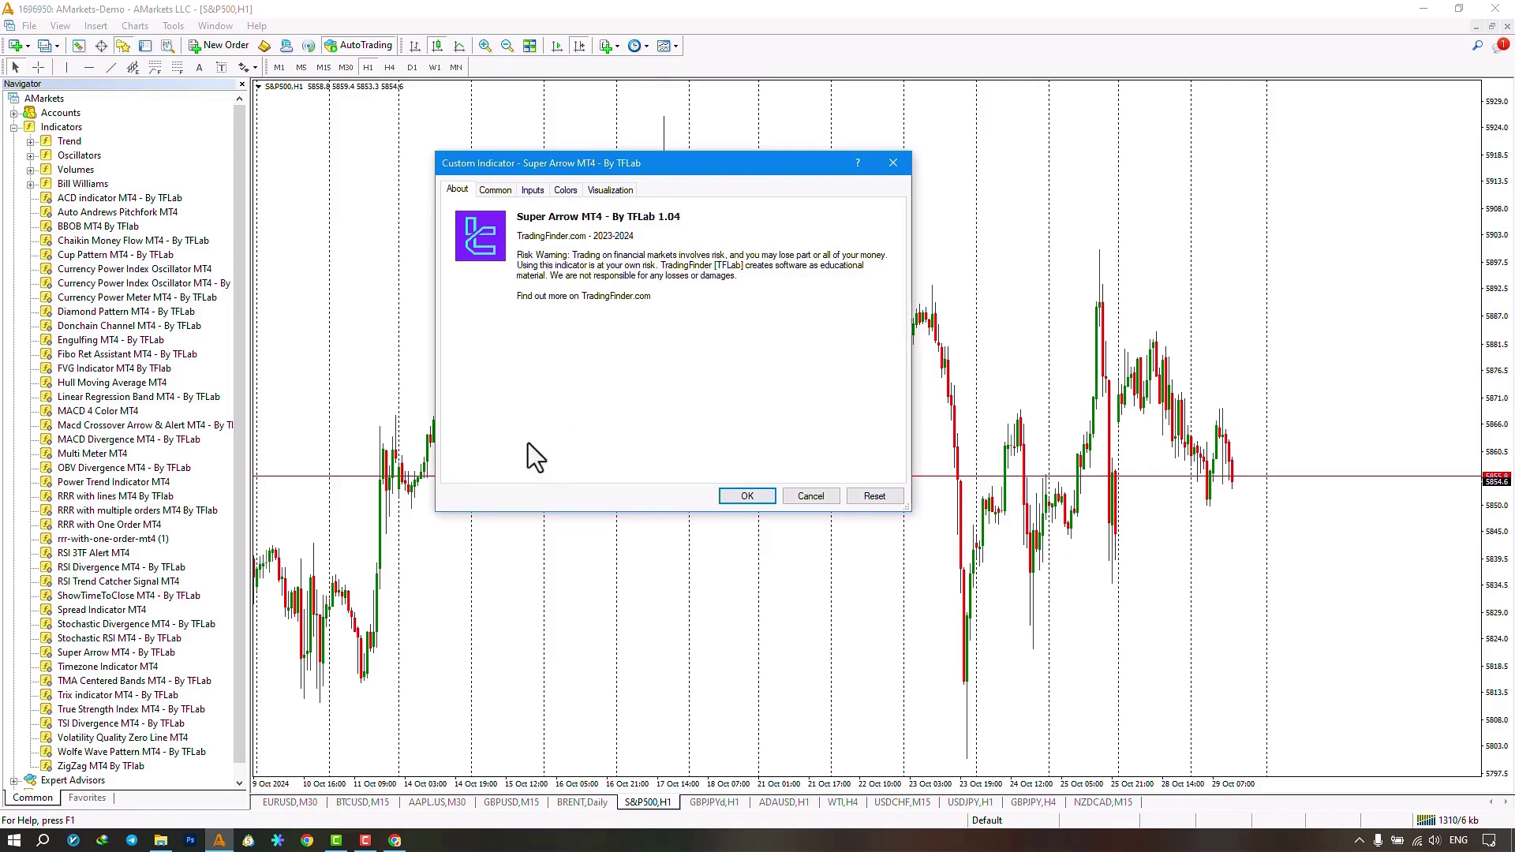
pyautogui.click(505, 193)
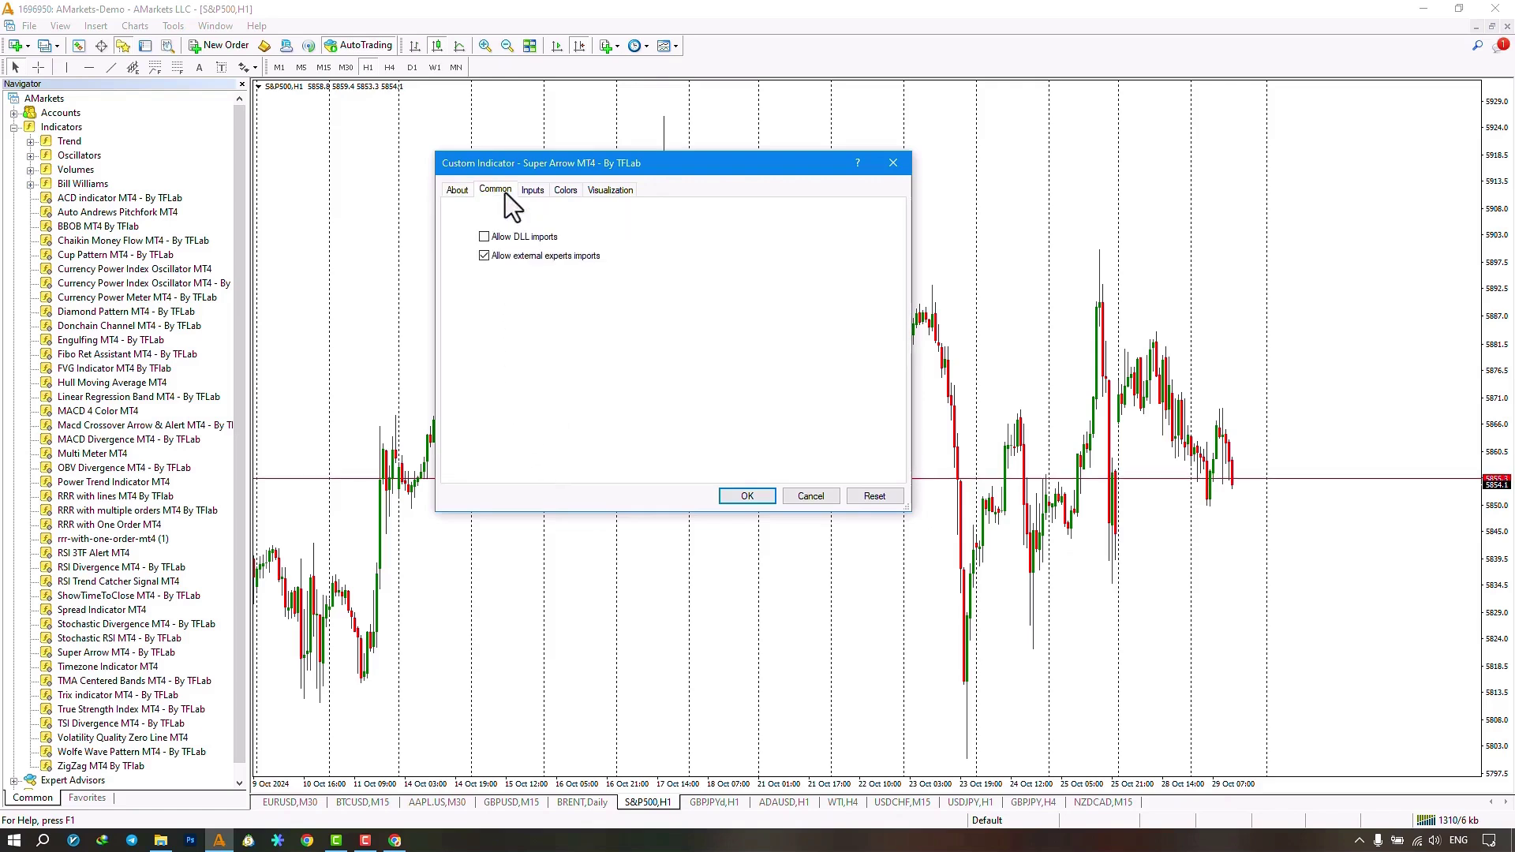
pyautogui.click(484, 237)
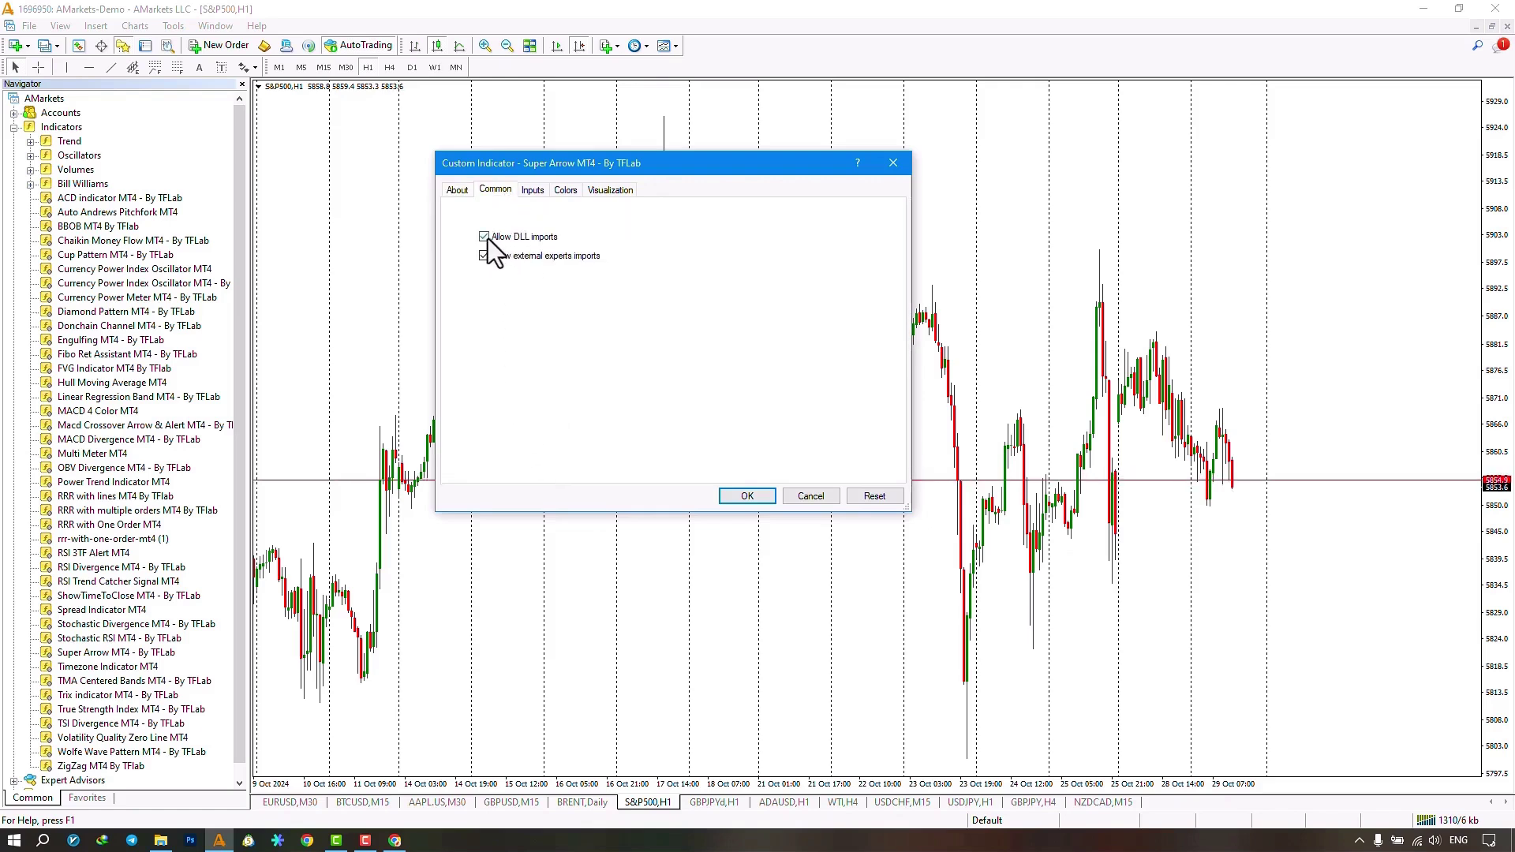
pyautogui.click(753, 496)
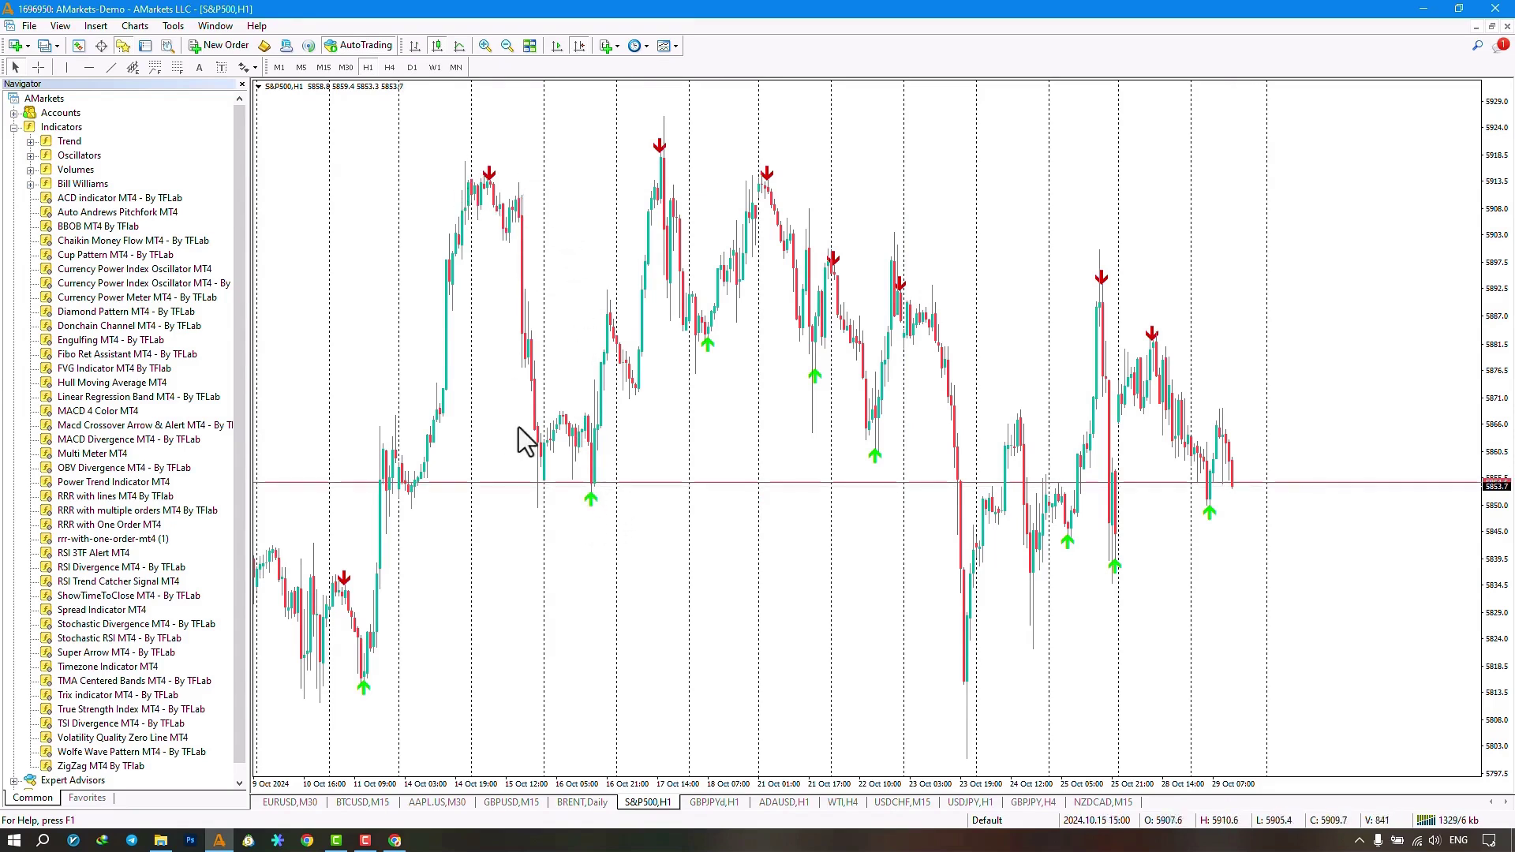
# Step: Scroll the S&P500 H1 chart back to the late-September to mid-October bars
pyautogui.moveTo(376, 428); pyautogui.dragTo(765, 400)
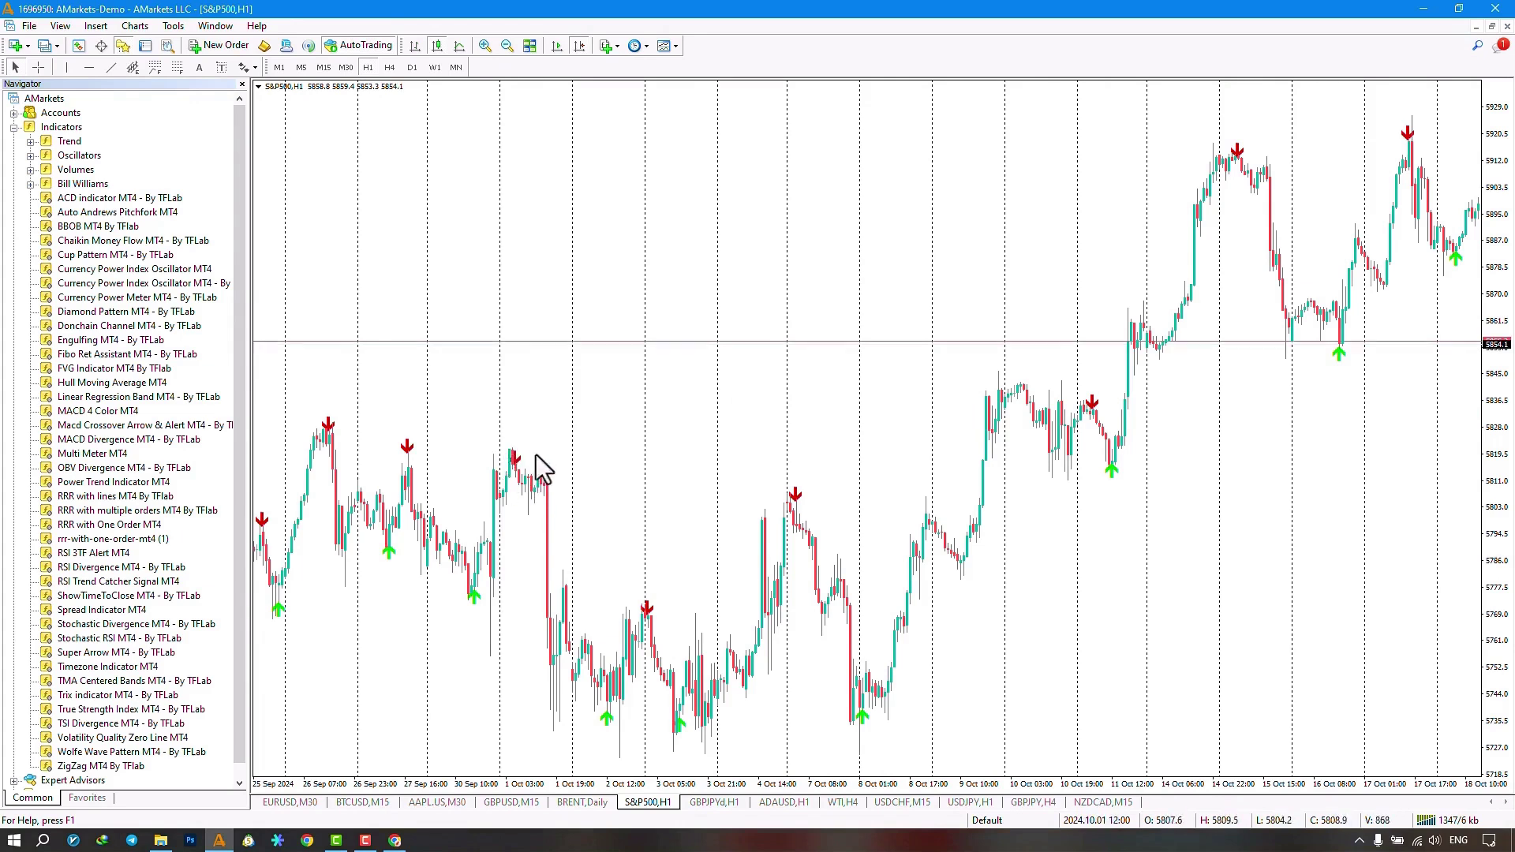
# Step: Open the Super Arrow MT4 input parameters from the chart's Indicators List
pyautogui.rightClick(616, 271)
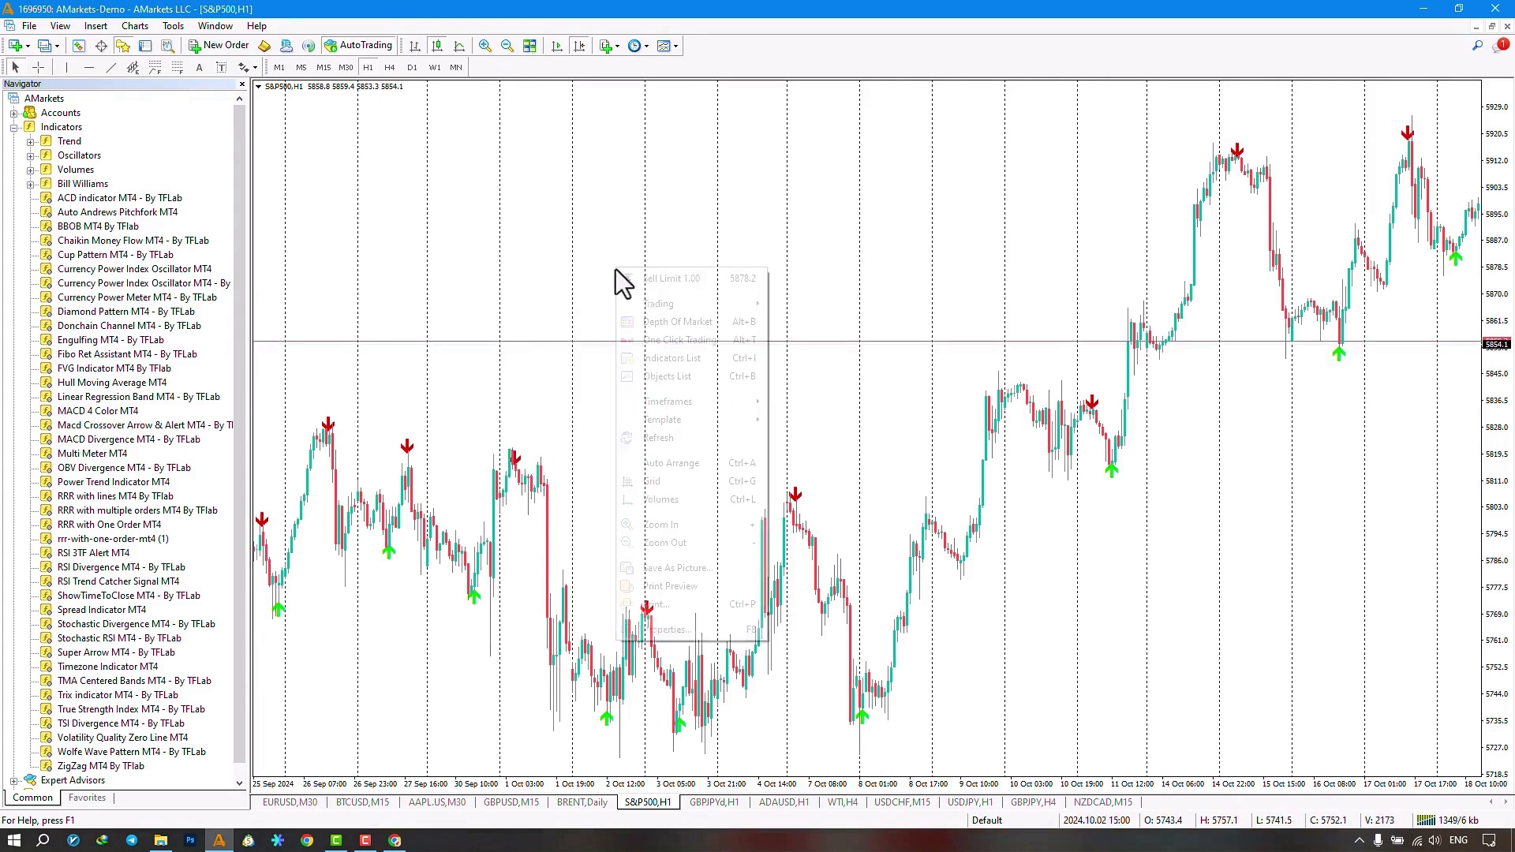
pyautogui.click(672, 366)
pyautogui.doubleClick(764, 229)
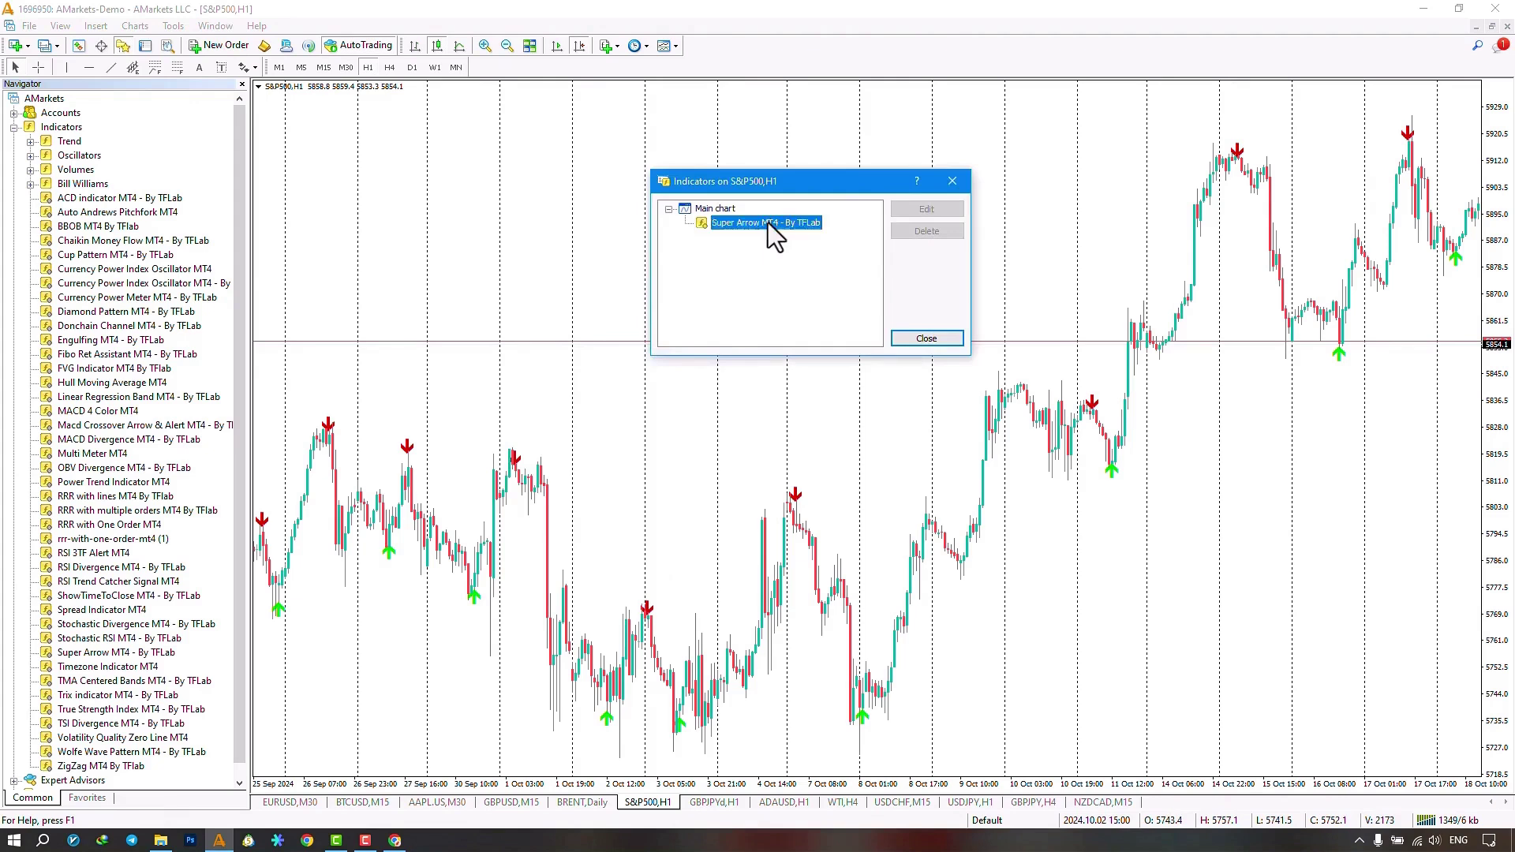
pyautogui.click(531, 191)
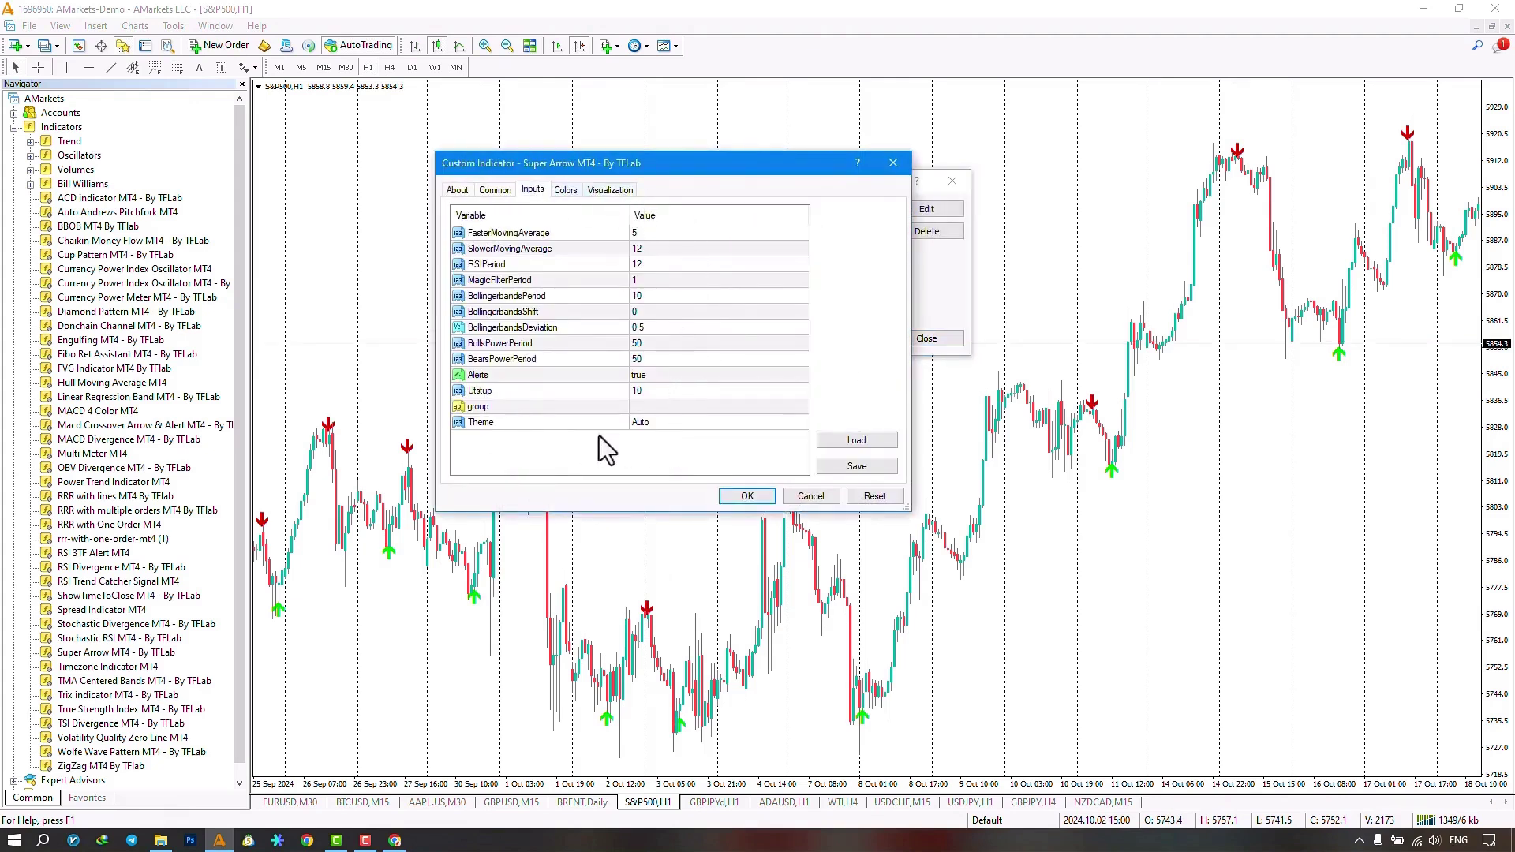
# Step: Review the moving average (5, 12), RSIPeriod 12, MagicFilterPeriod and Bollinger Bands inputs
pyautogui.click(689, 233)
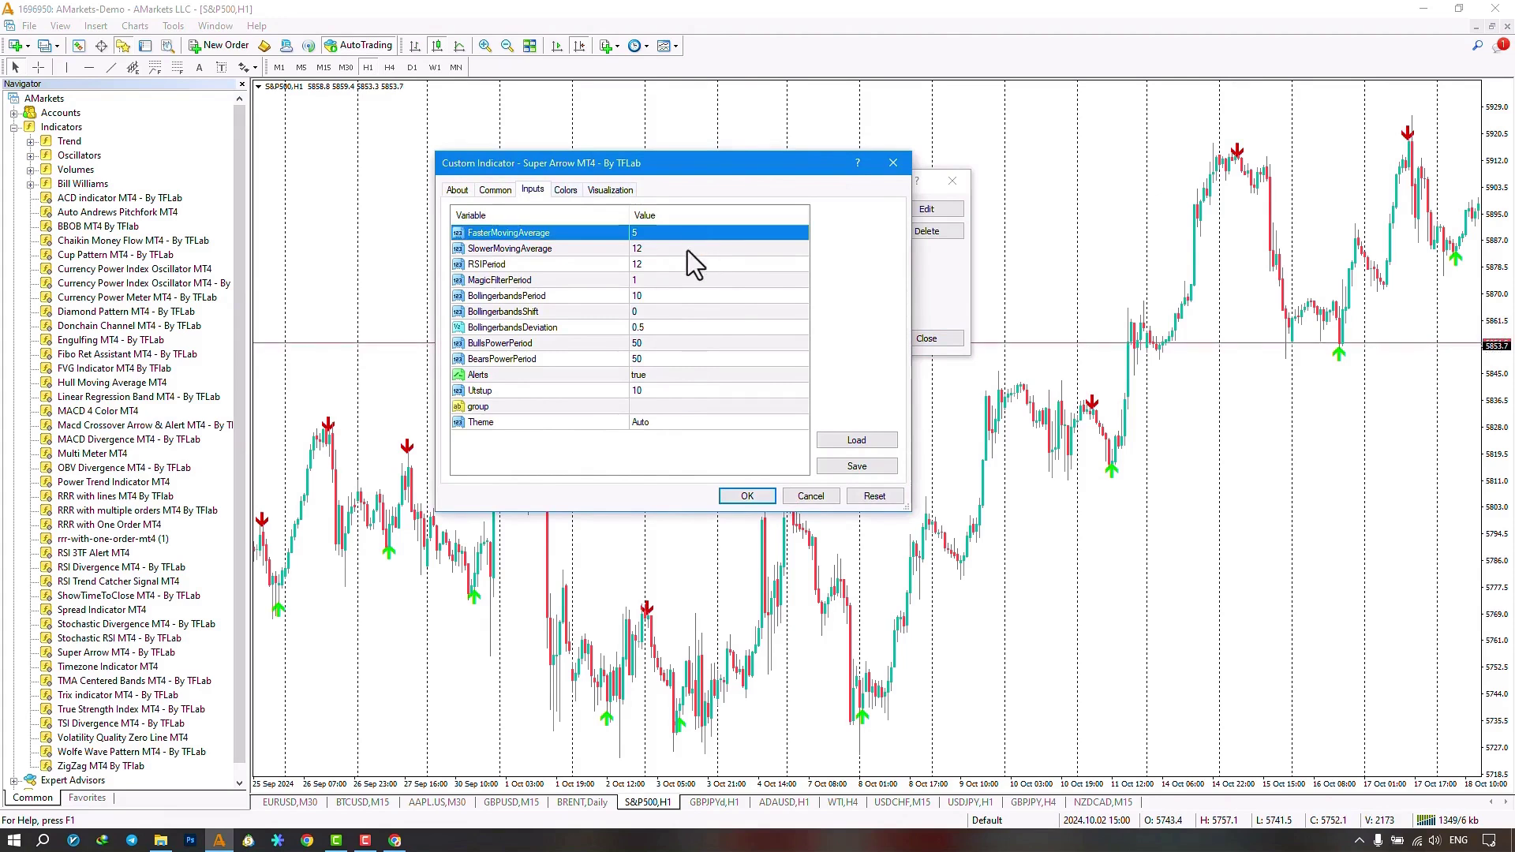
pyautogui.click(688, 250)
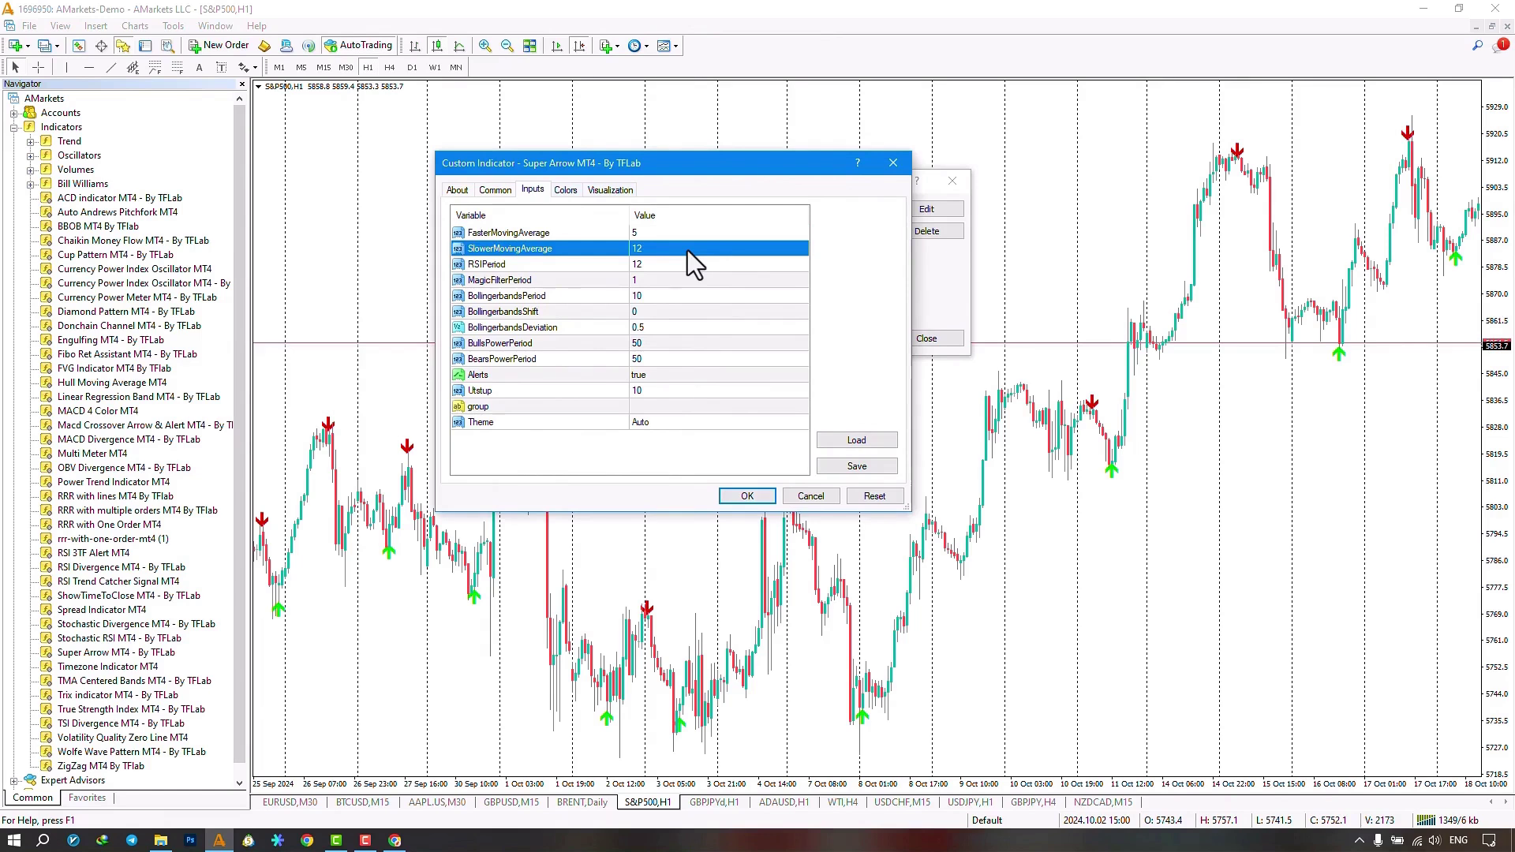
pyautogui.click(683, 266)
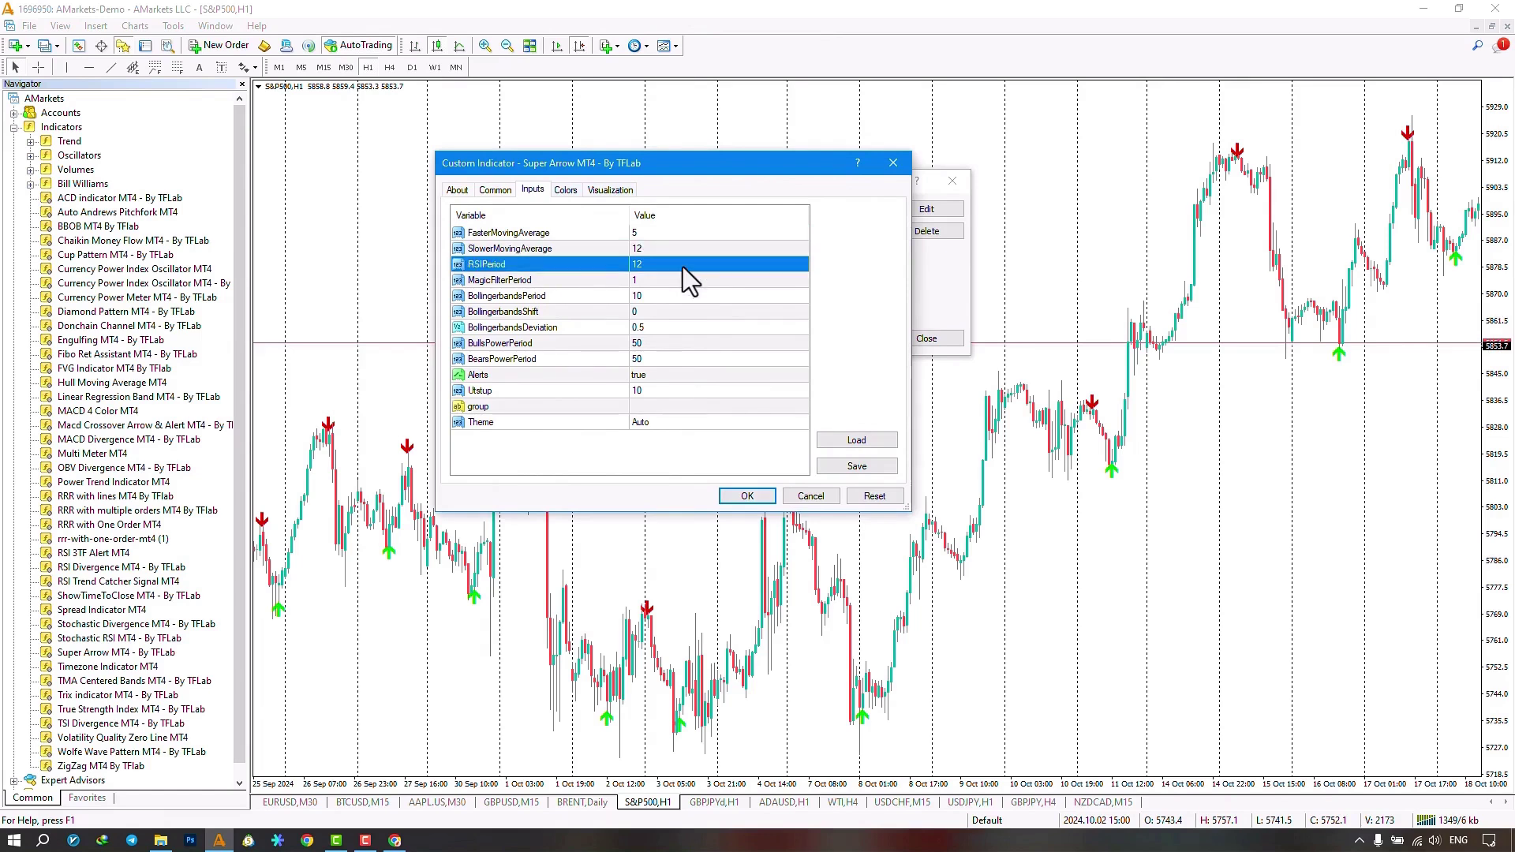
pyautogui.click(683, 279)
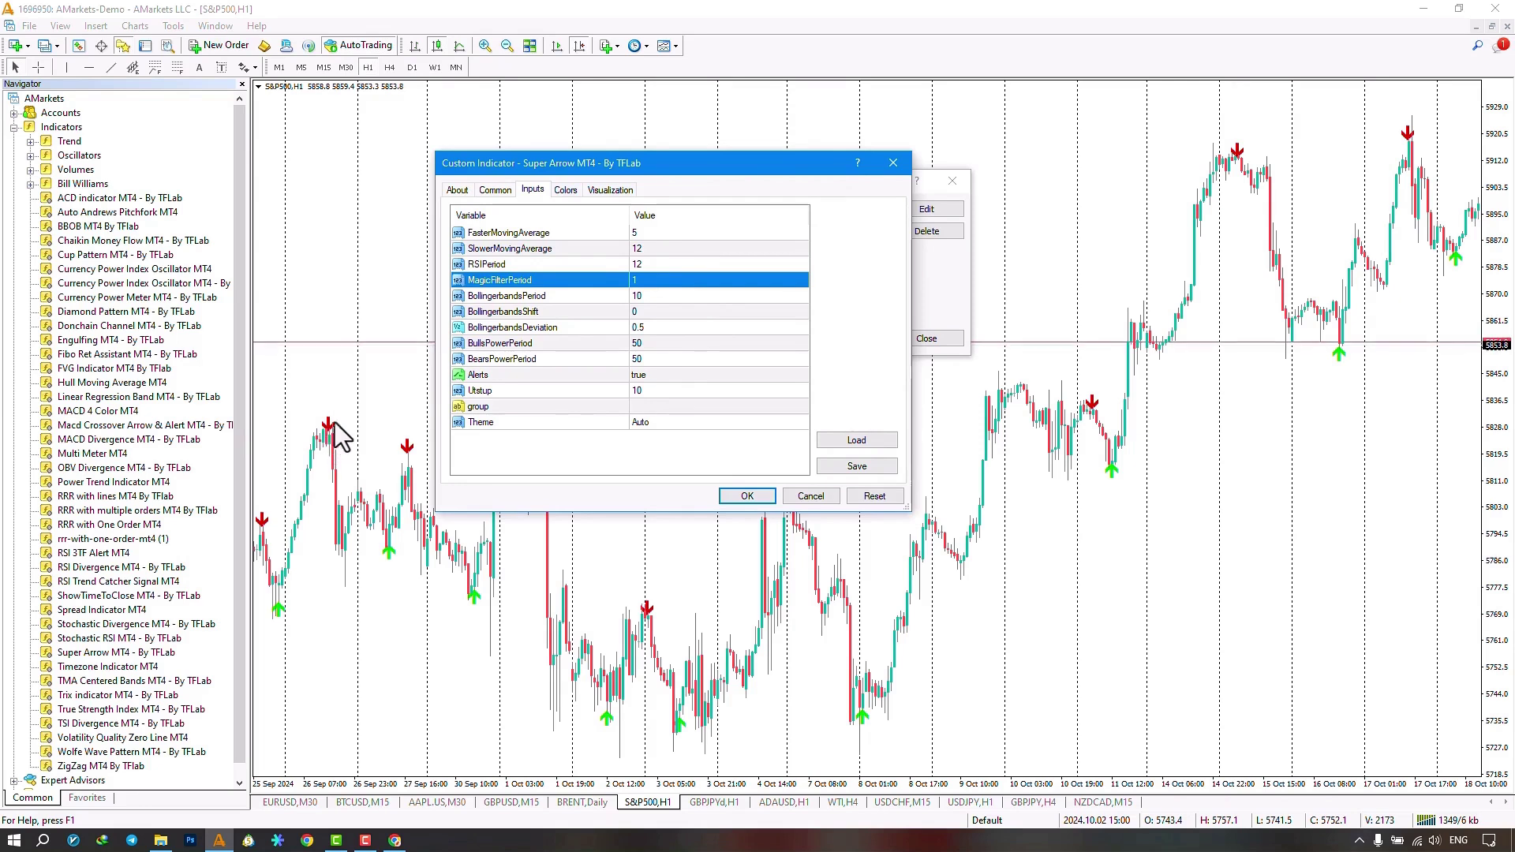
pyautogui.click(670, 297)
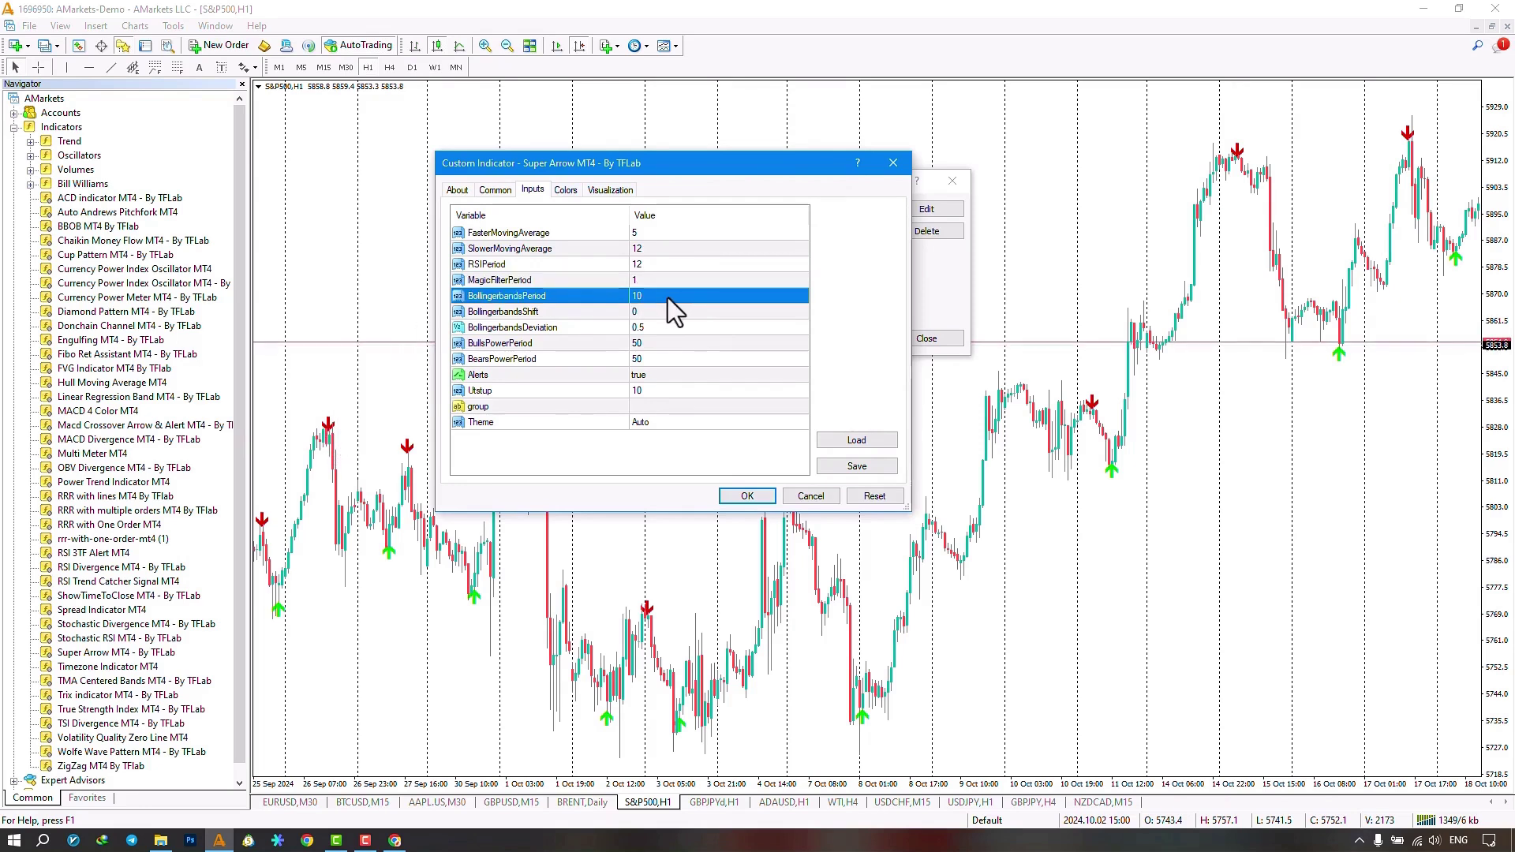
pyautogui.click(670, 314)
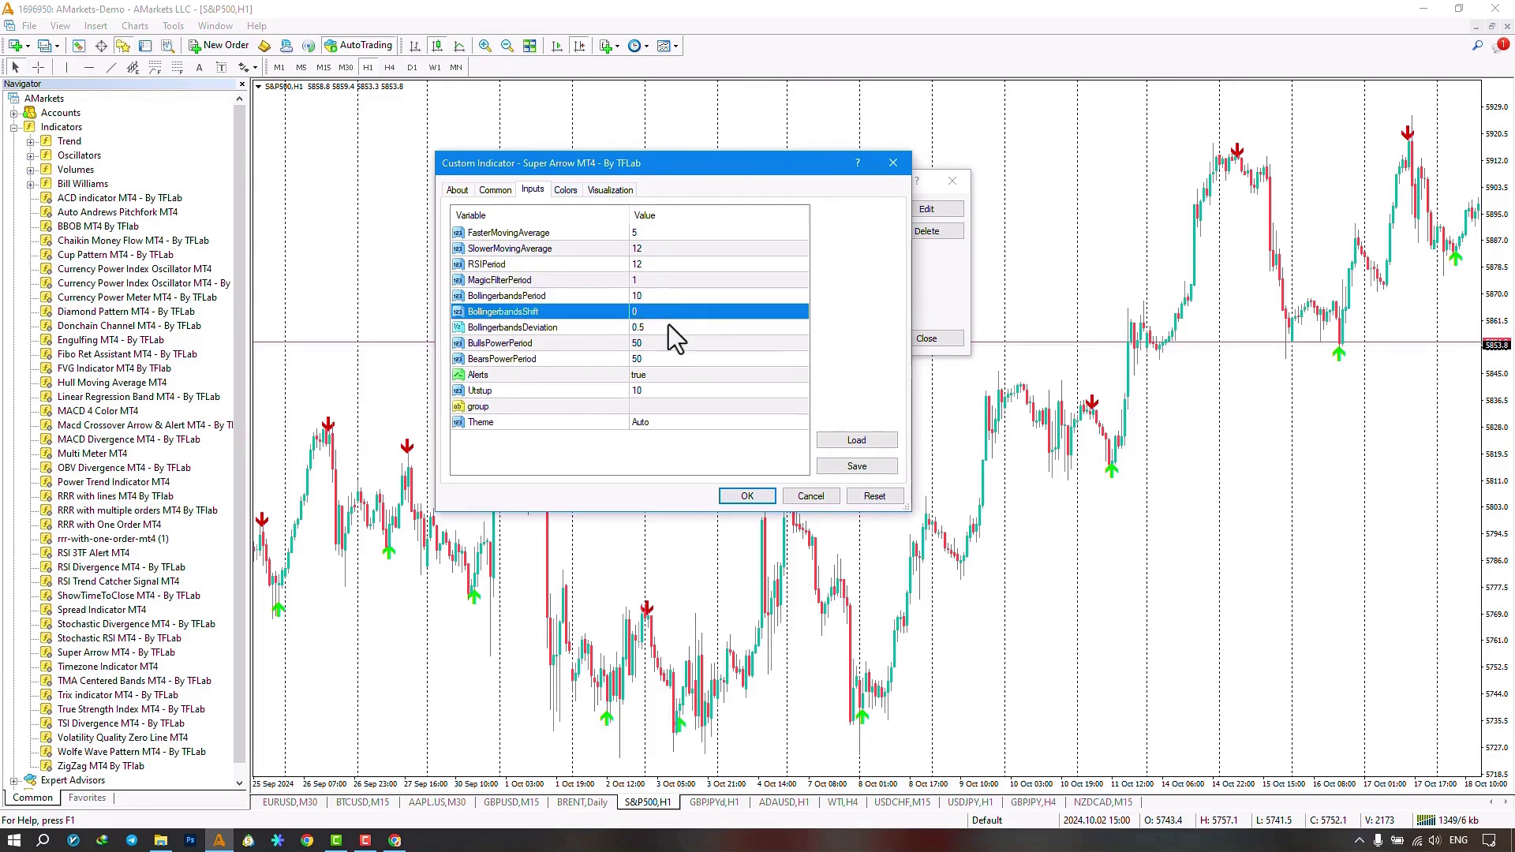
pyautogui.click(669, 326)
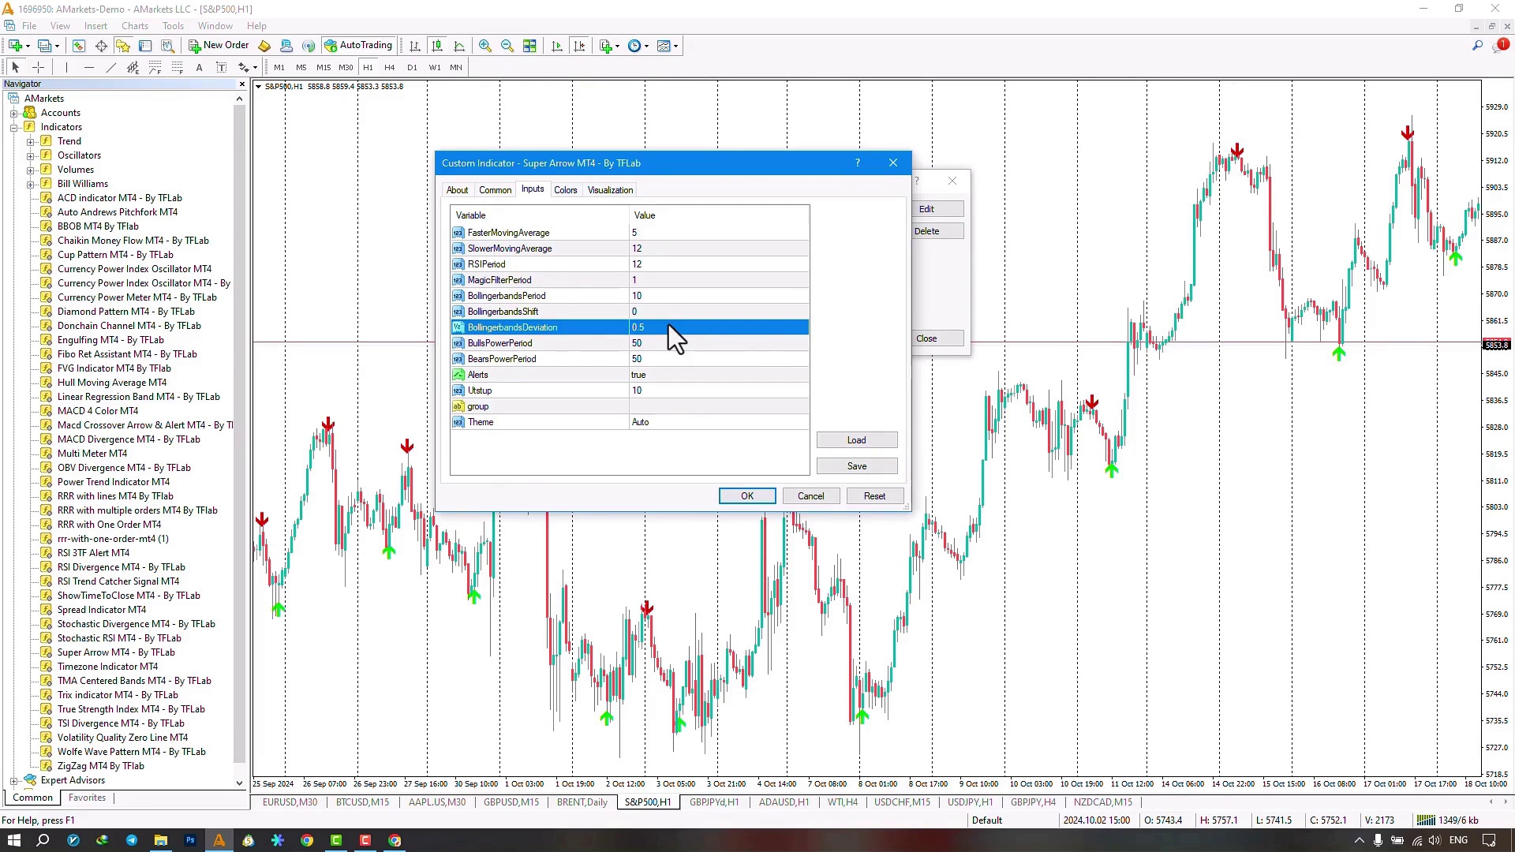
# Step: Point out the BullsPowerPeriod and BearsPowerPeriod inputs, both set to 50
pyautogui.click(656, 344)
pyautogui.click(661, 360)
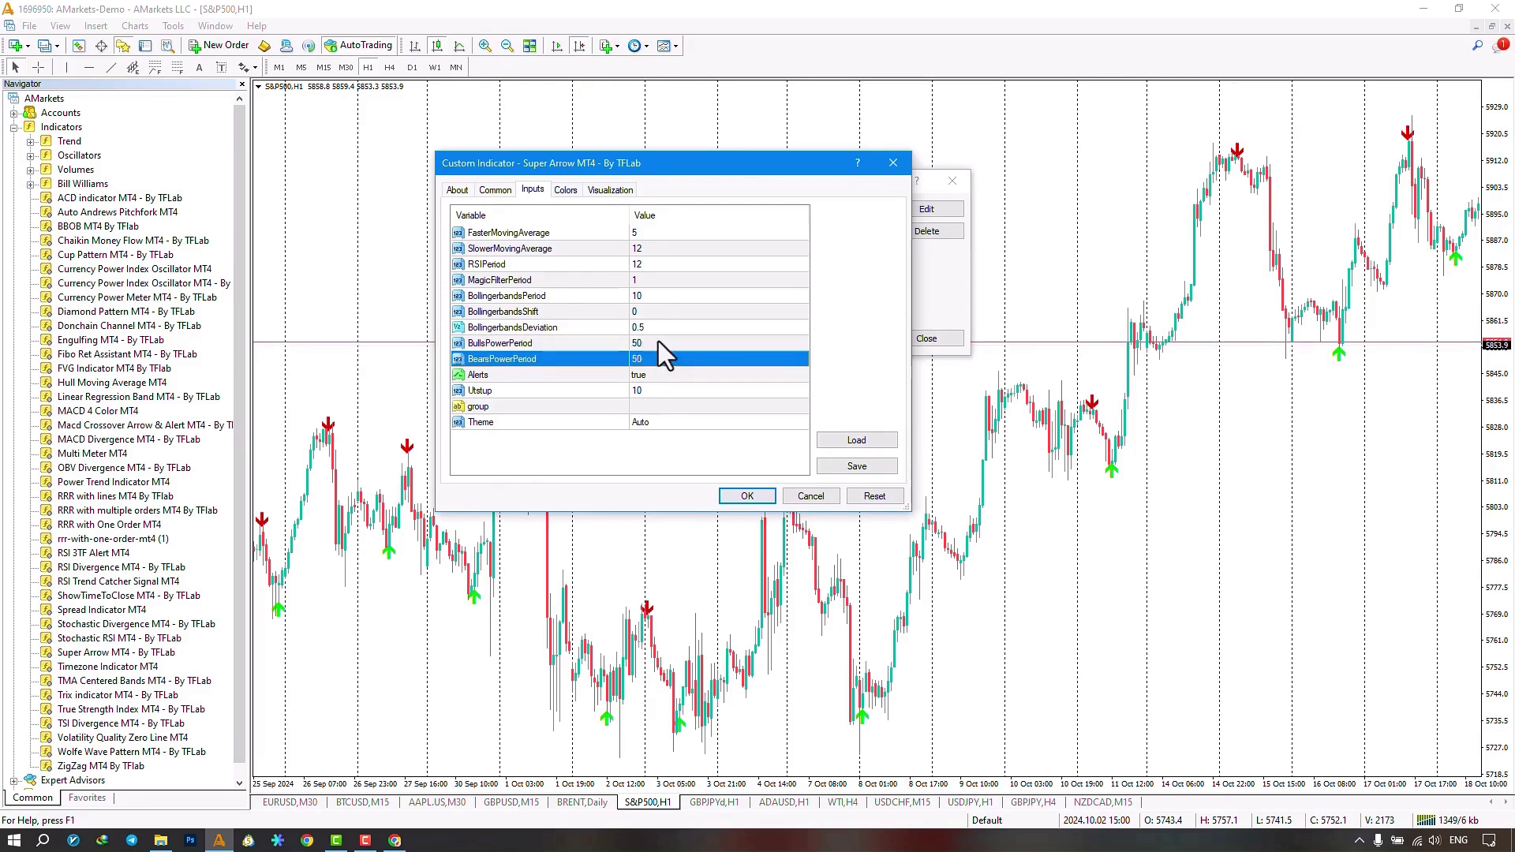
pyautogui.click(659, 342)
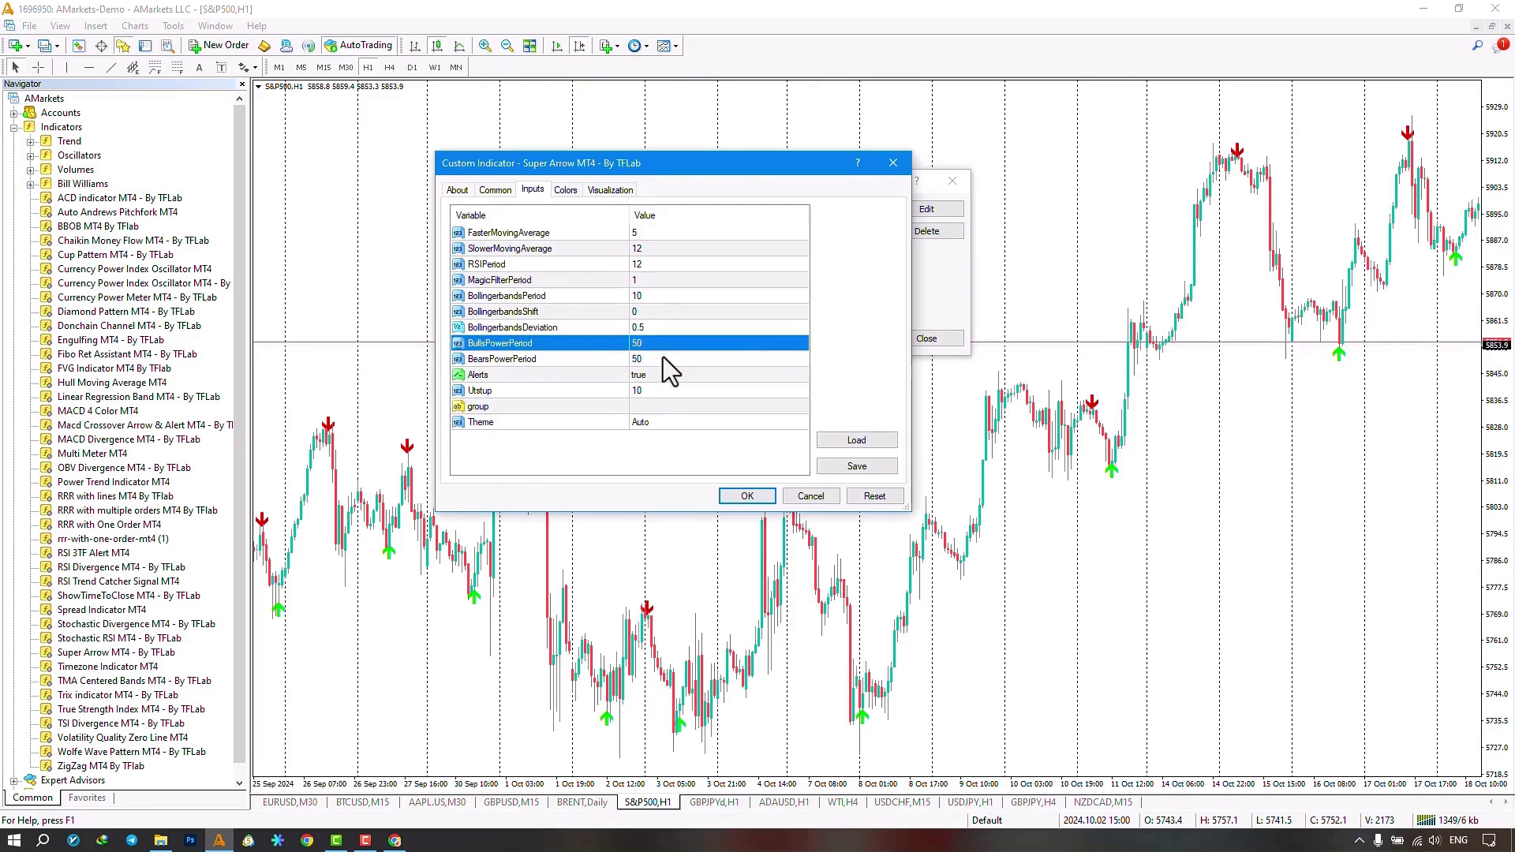
pyautogui.click(666, 361)
pyautogui.click(639, 342)
pyautogui.click(670, 359)
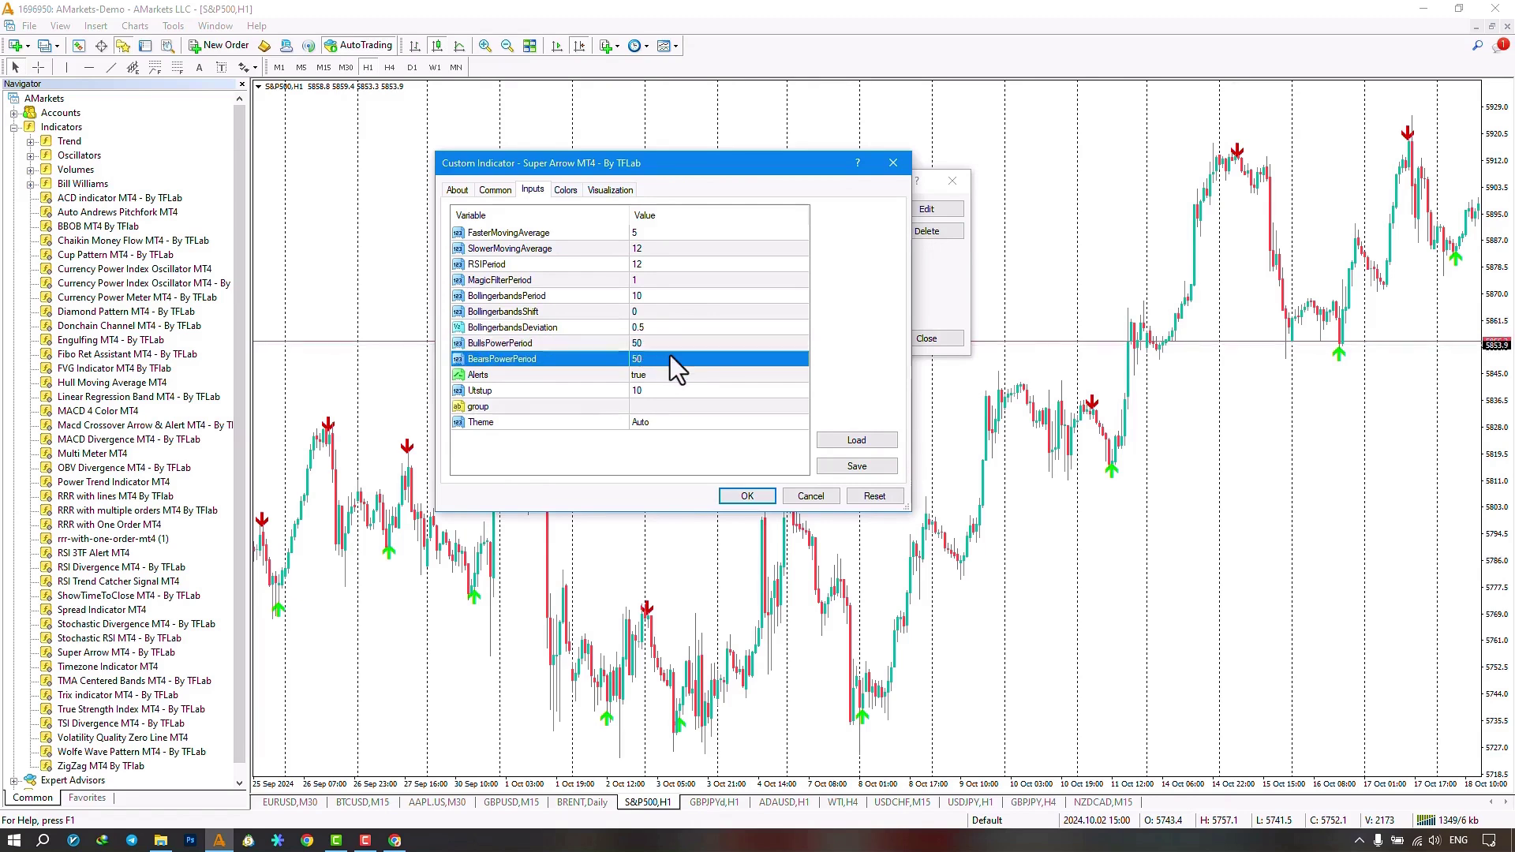
pyautogui.click(675, 374)
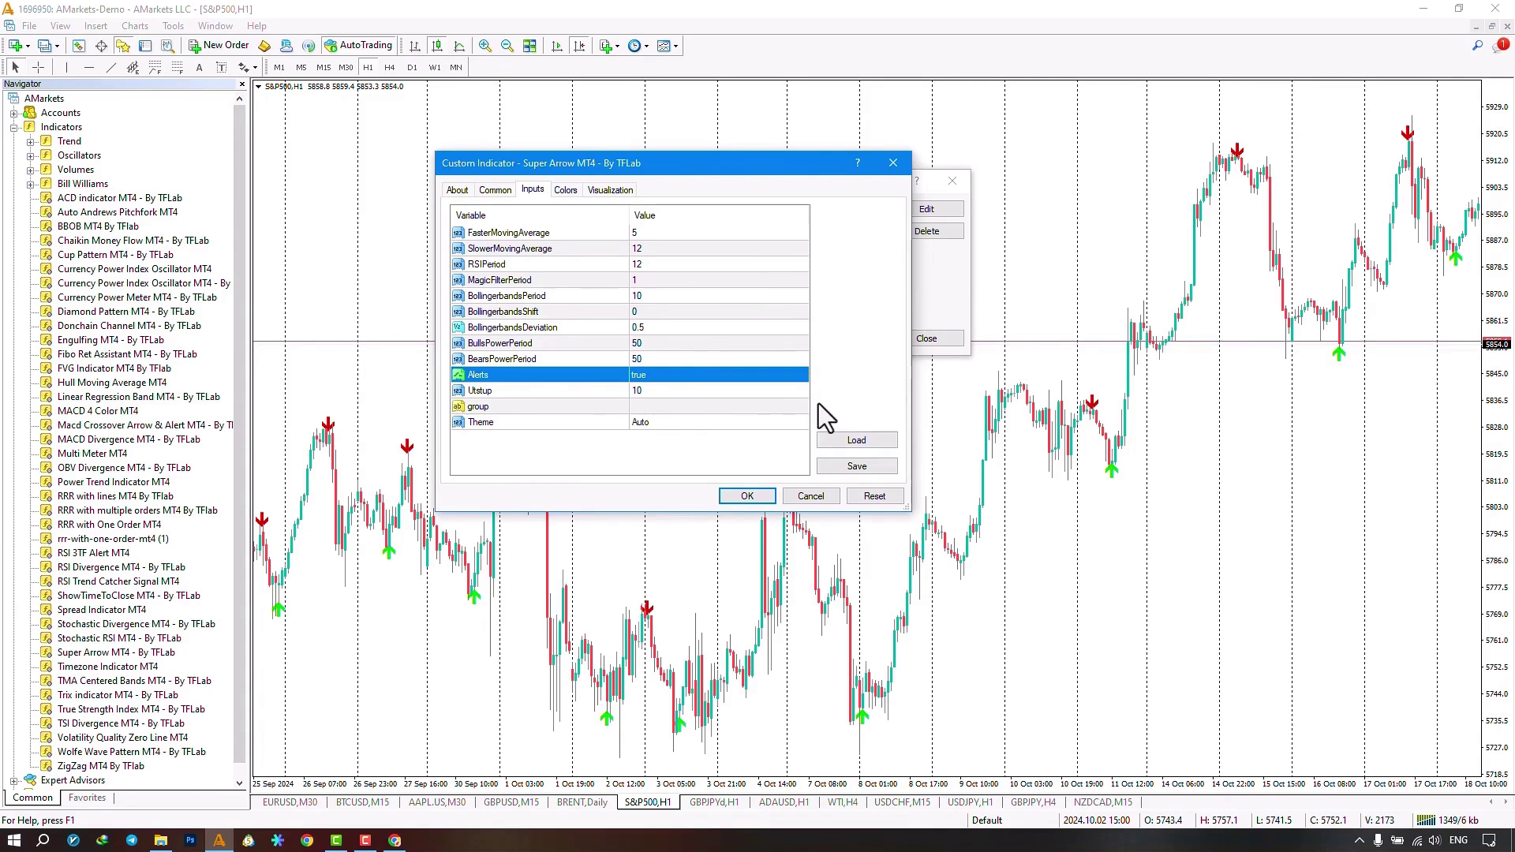
pyautogui.doubleClick(657, 383)
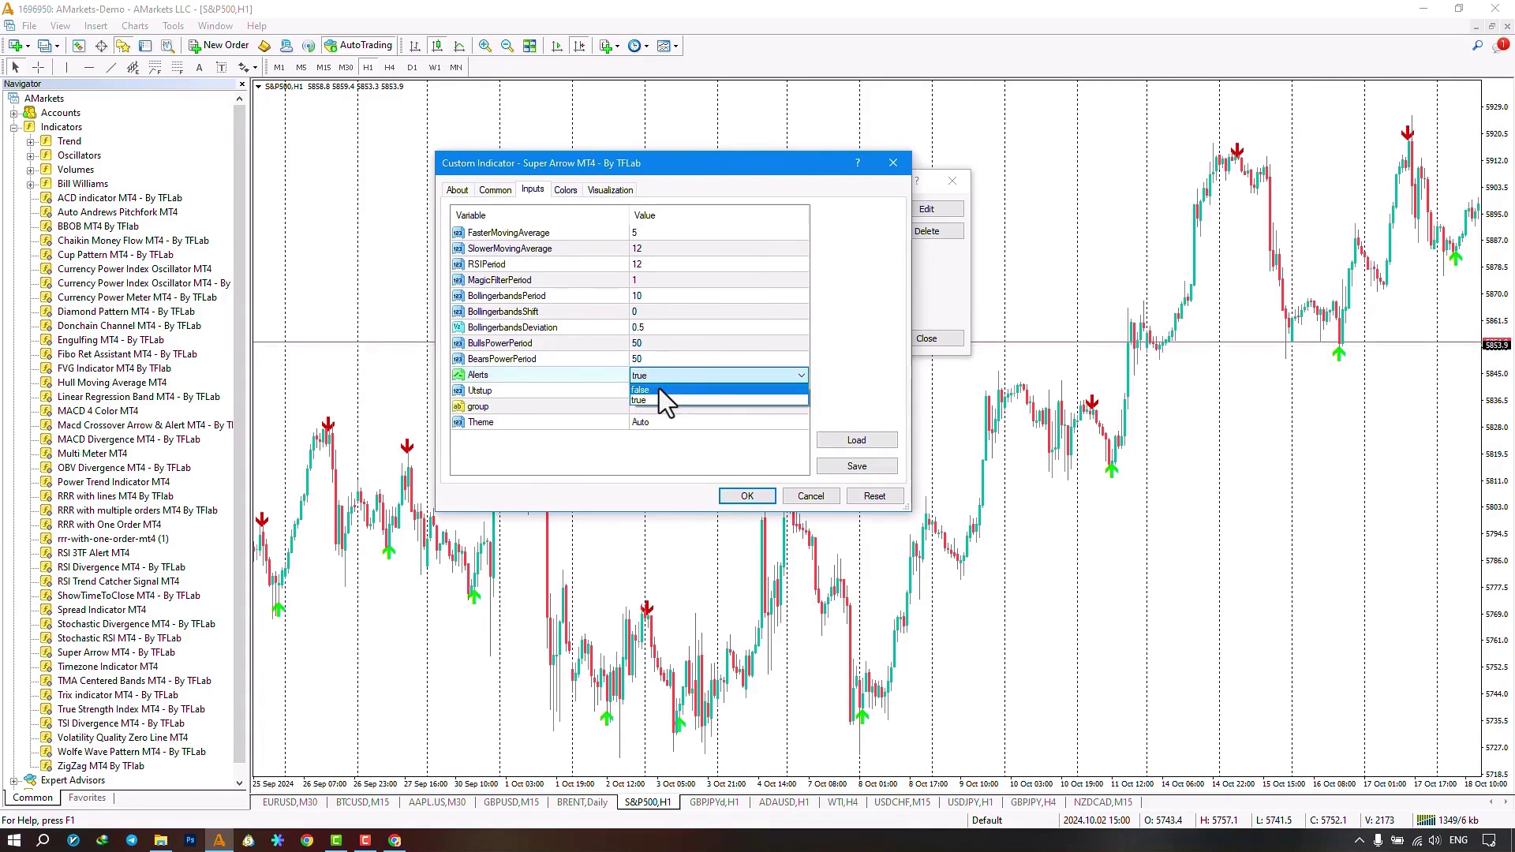
pyautogui.click(609, 367)
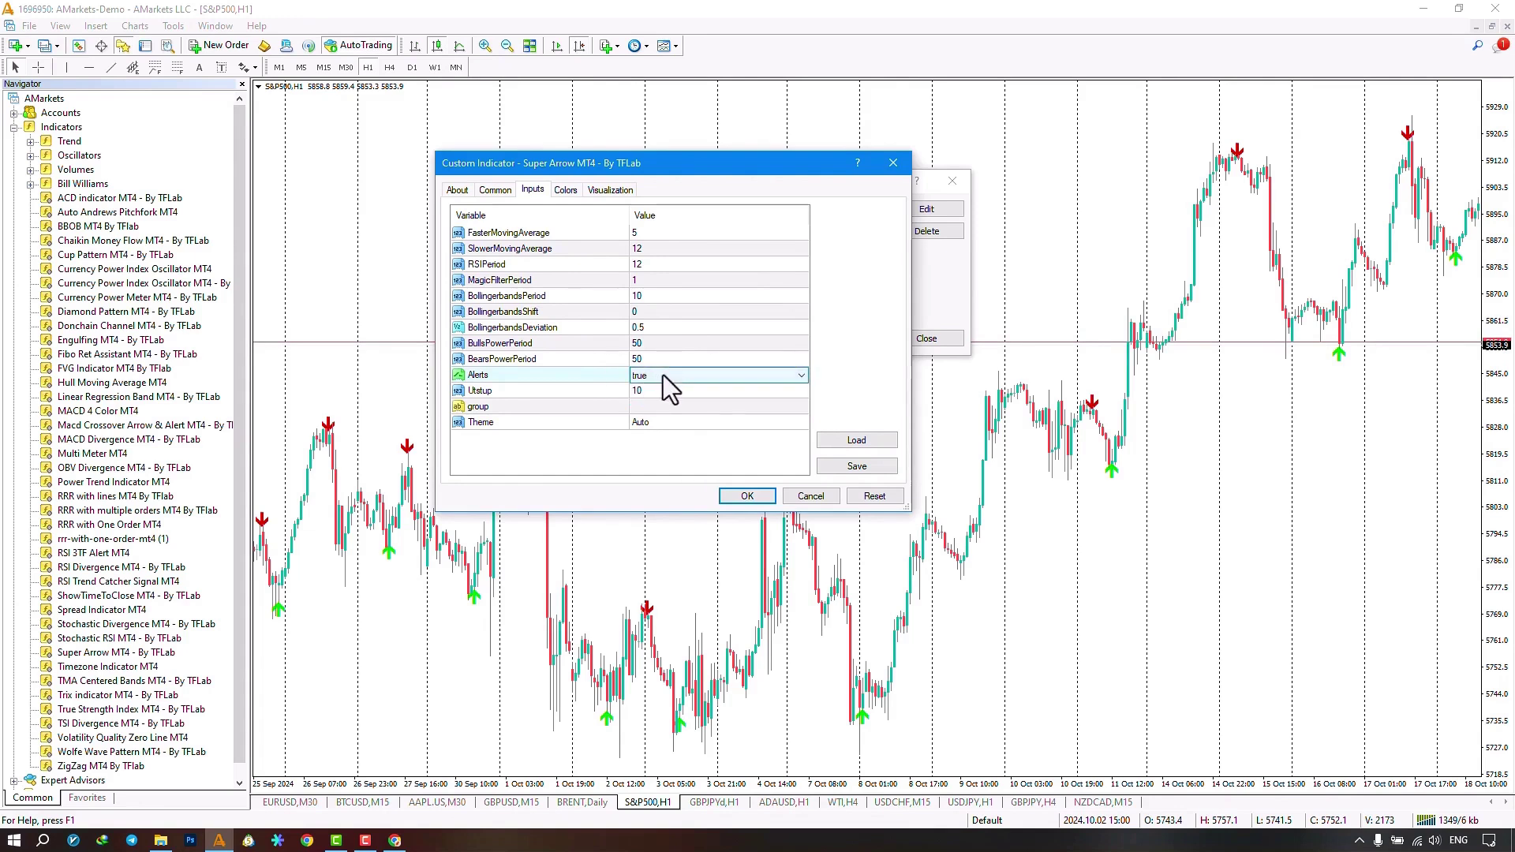
pyautogui.click(676, 391)
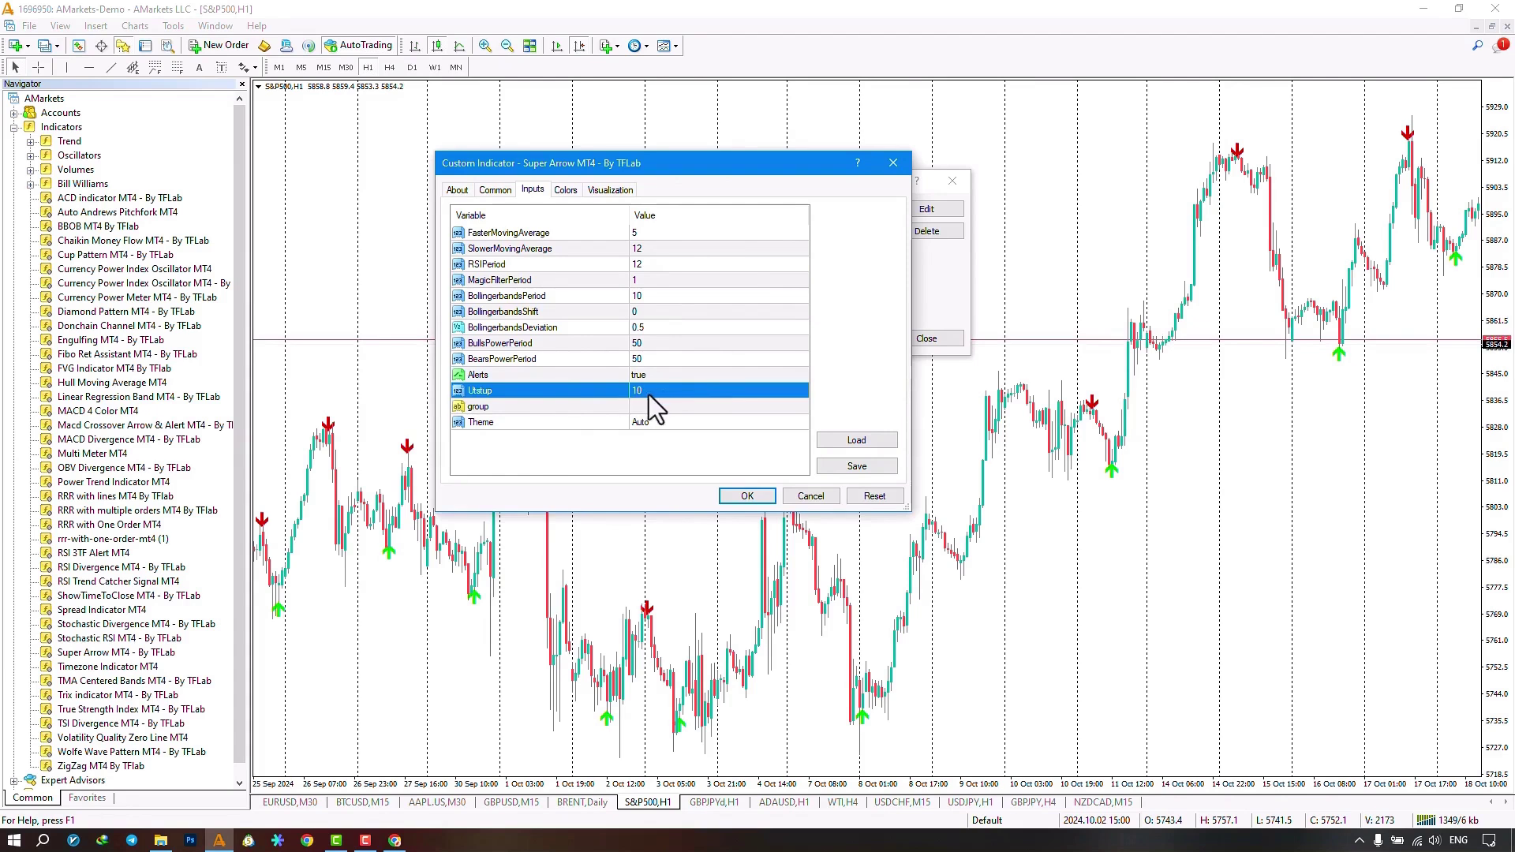
pyautogui.click(680, 427)
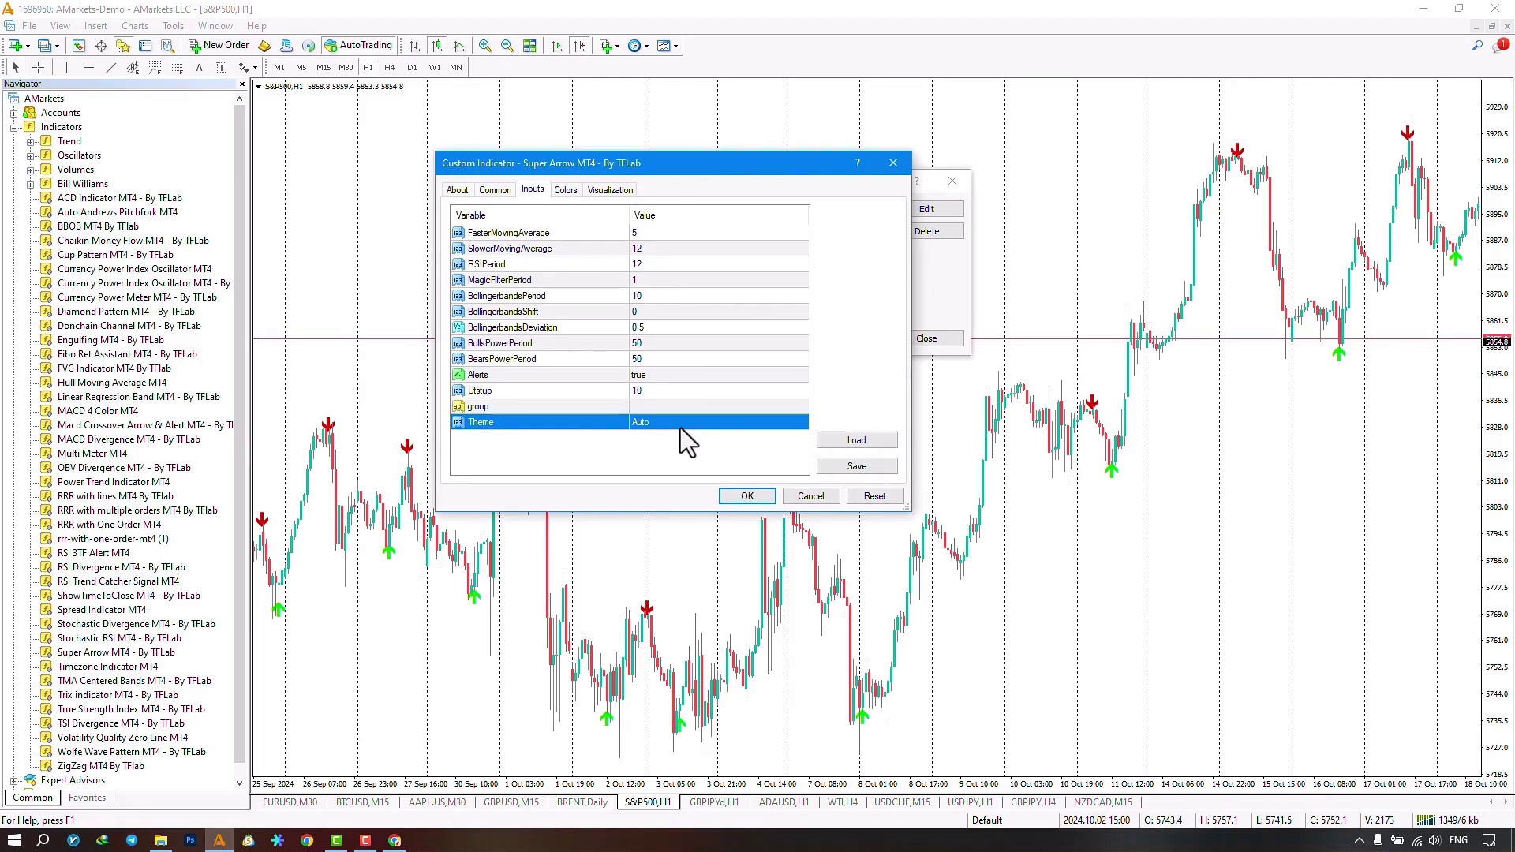
# Step: Change the Super Arrow Theme input from Auto to Dark
pyautogui.click(682, 425)
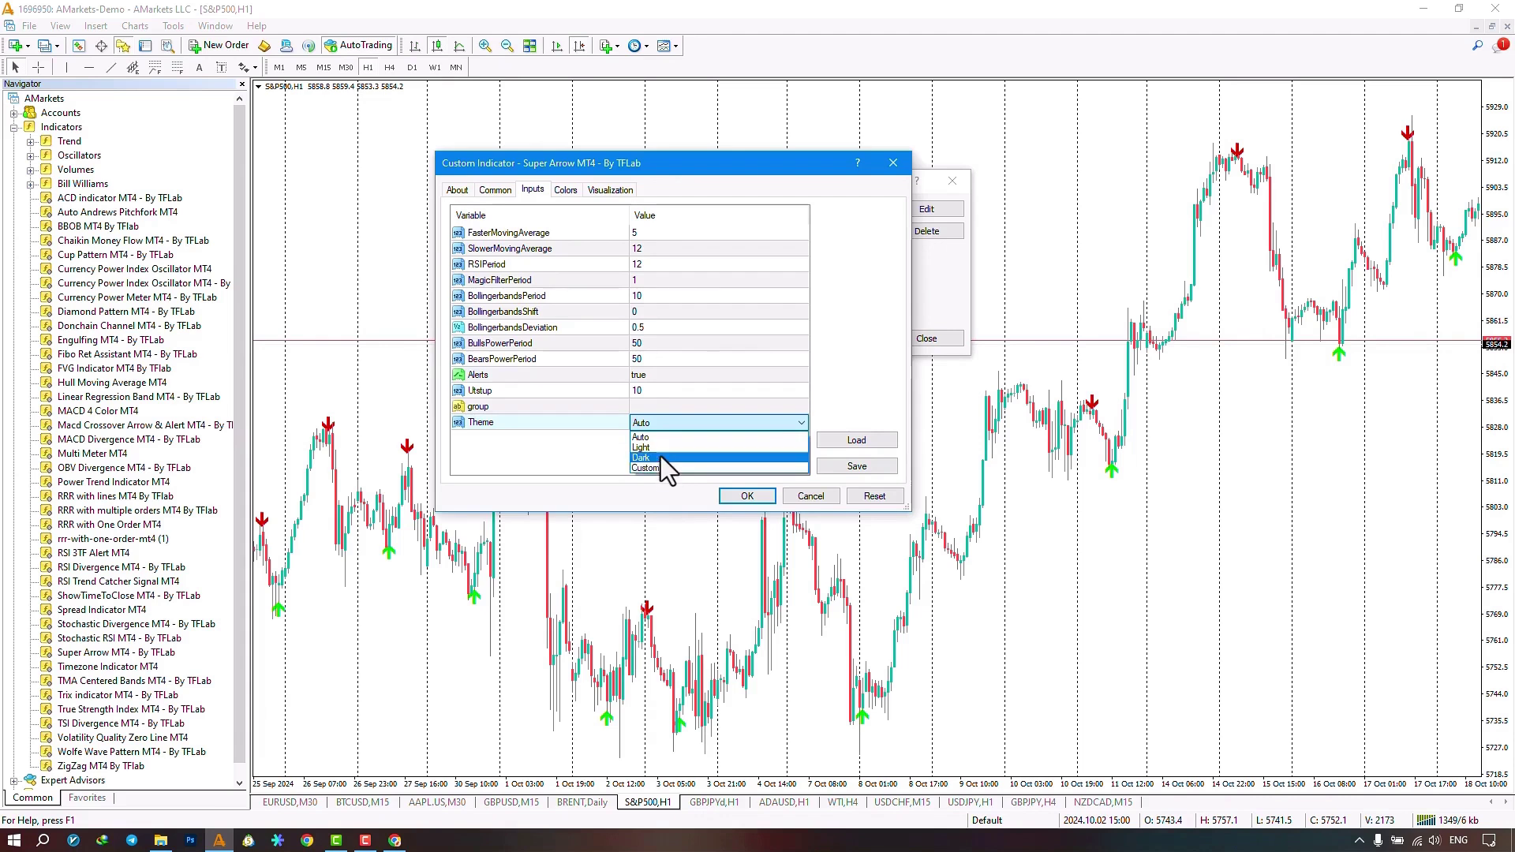
pyautogui.click(660, 457)
# Step: Apply the Dark theme, close the indicator list, and scroll forward to later October bars
pyautogui.click(747, 497)
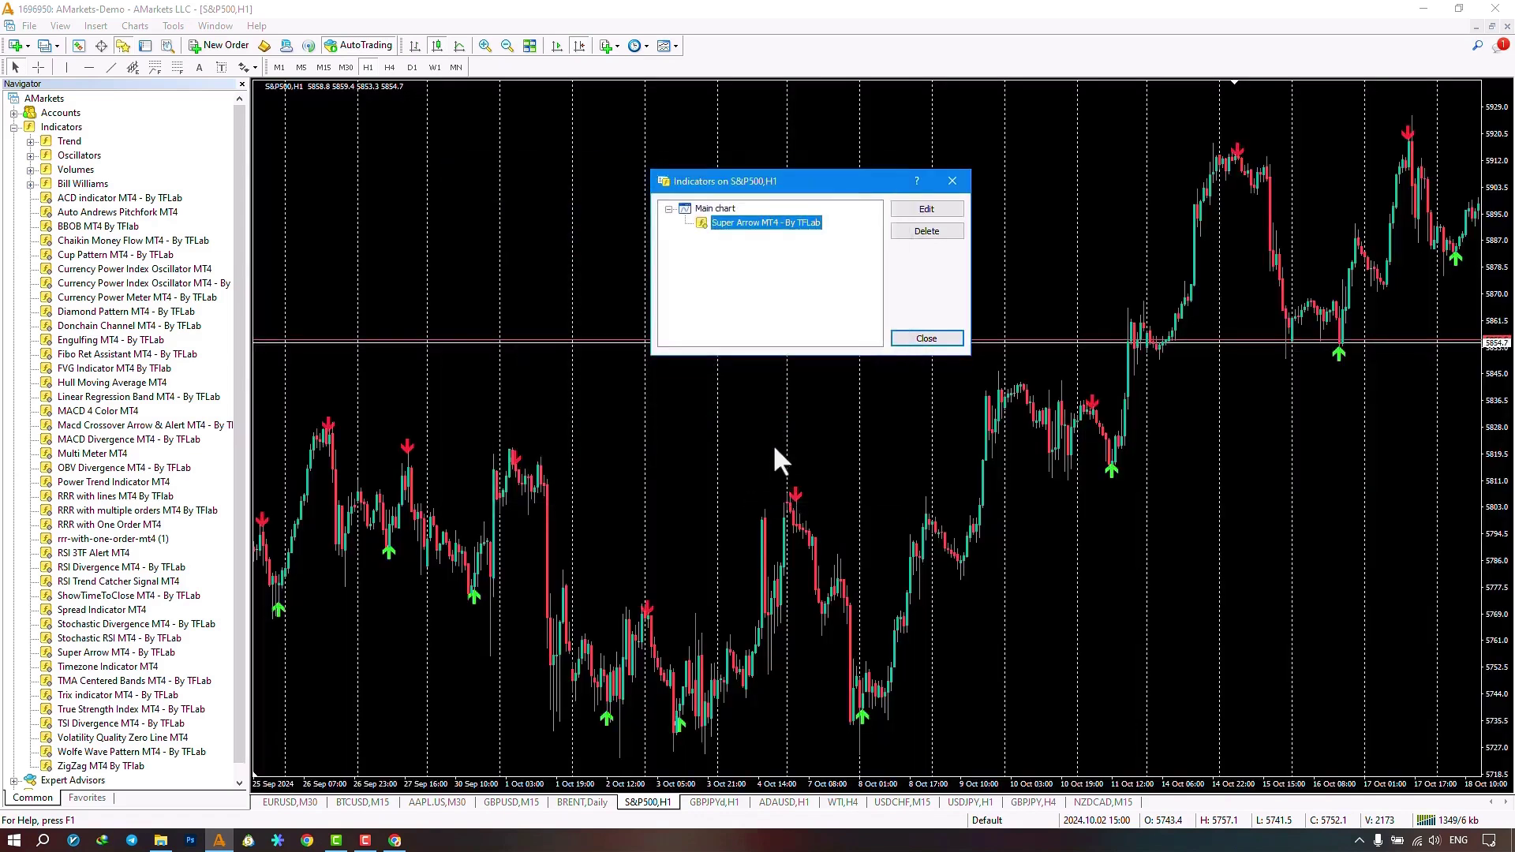
pyautogui.click(931, 339)
pyautogui.moveTo(1125, 379); pyautogui.dragTo(714, 379)
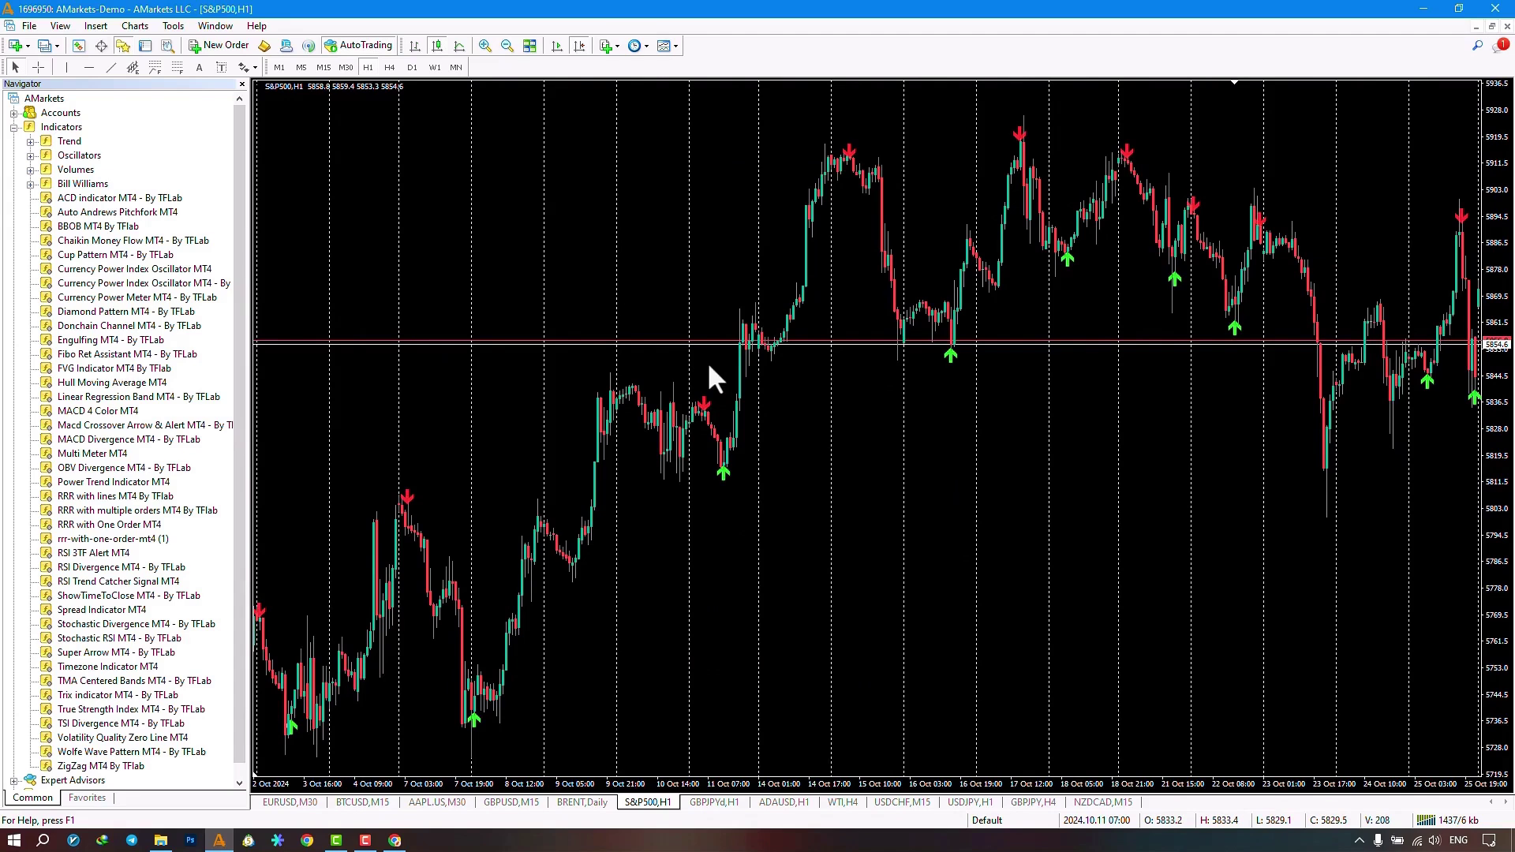